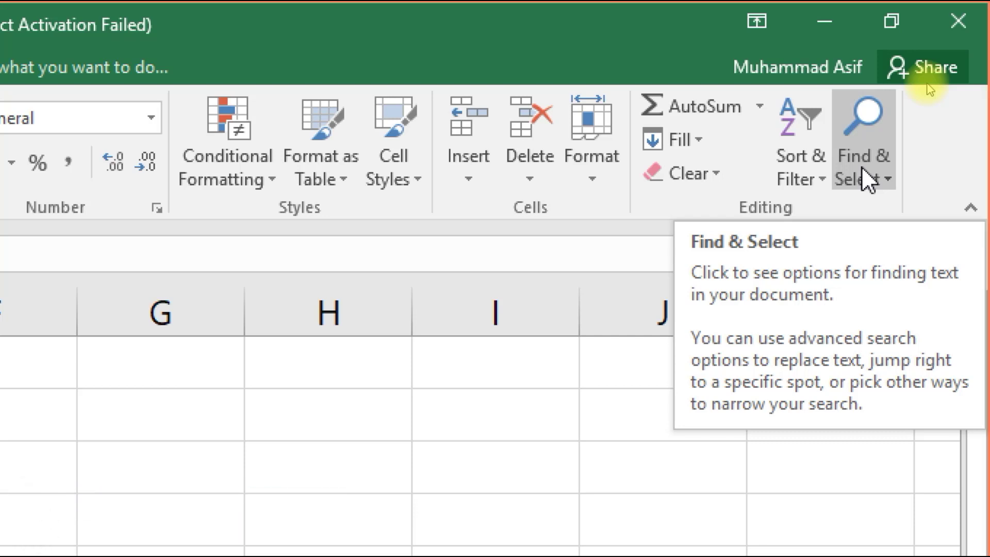
# Open Find with its options collapsed and find the next two matches of 7 in the sheet
pyautogui.click(865, 178)
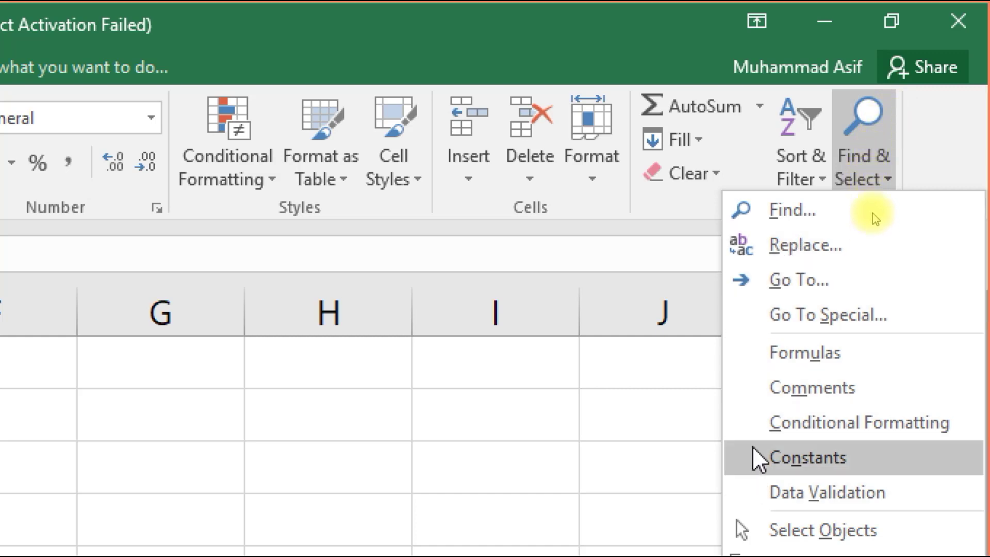
pyautogui.click(763, 225)
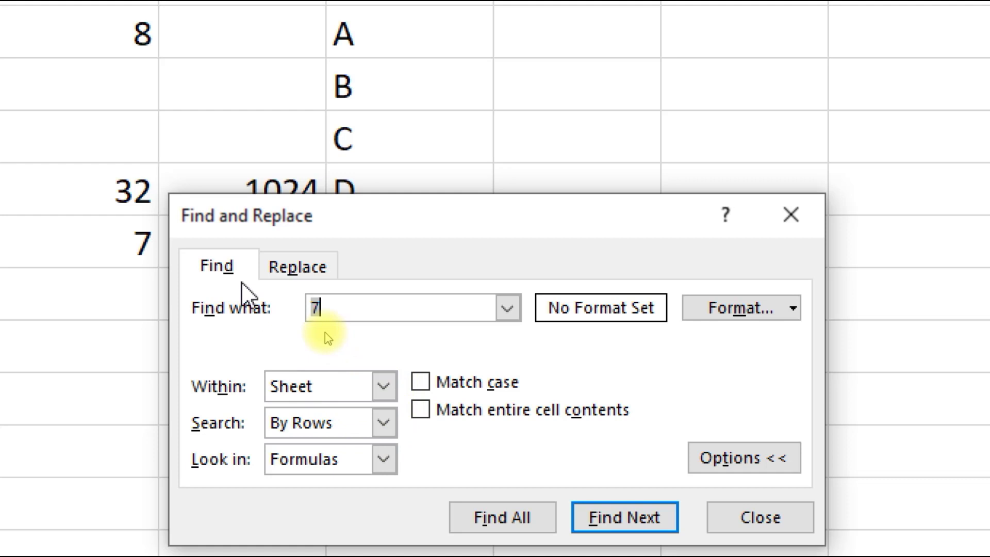
pyautogui.click(733, 458)
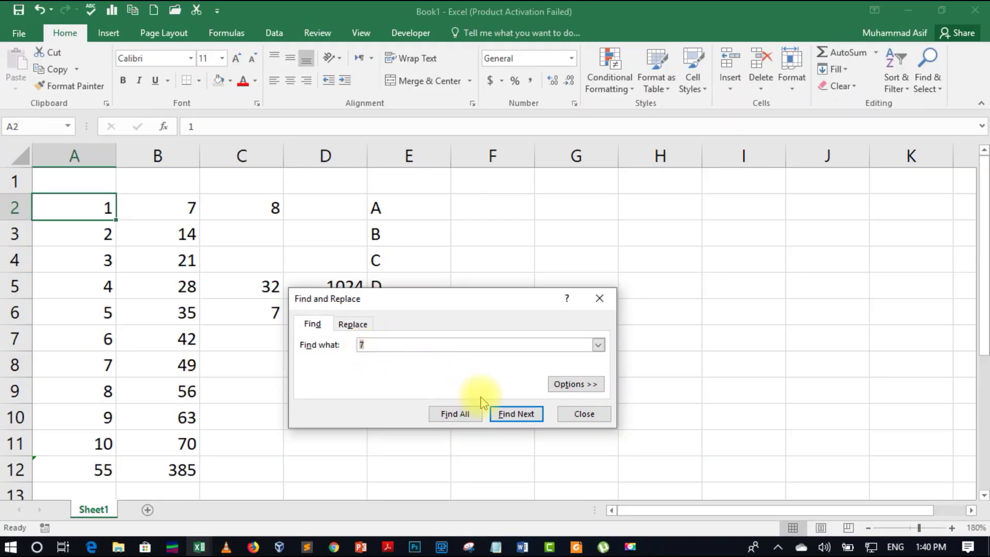
pyautogui.click(513, 413)
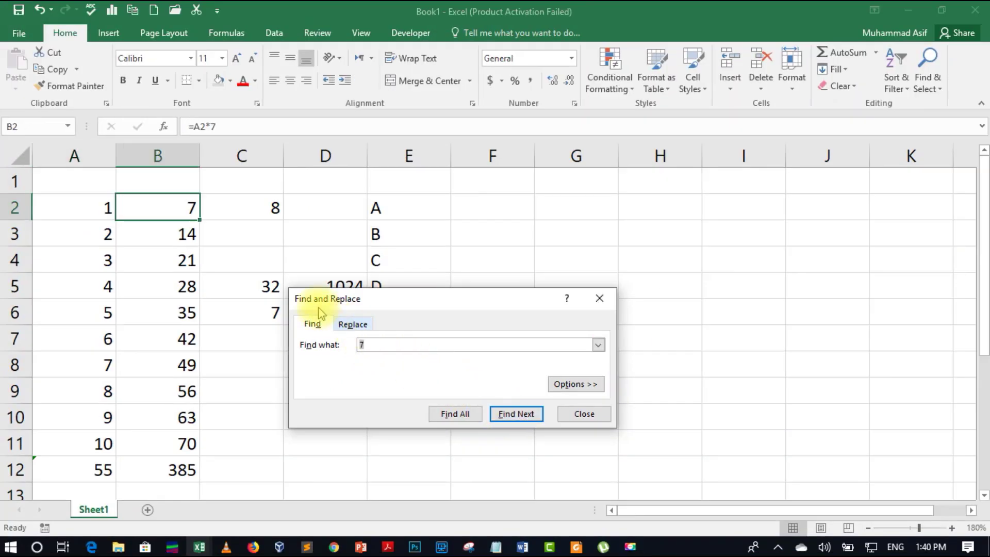
pyautogui.click(517, 413)
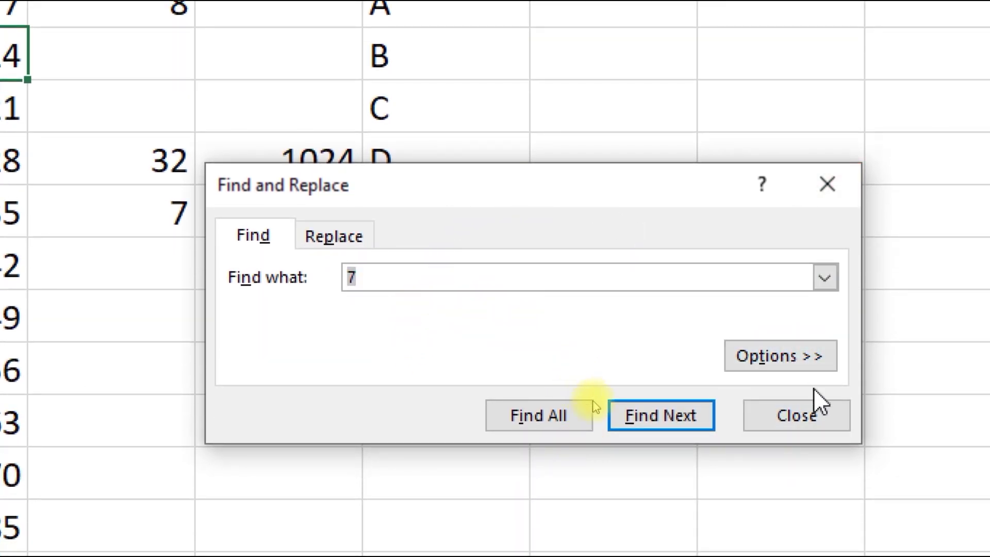
# Expand the find options and examine the Within and Search order choices, keeping Sheet and By Rows
pyautogui.click(804, 357)
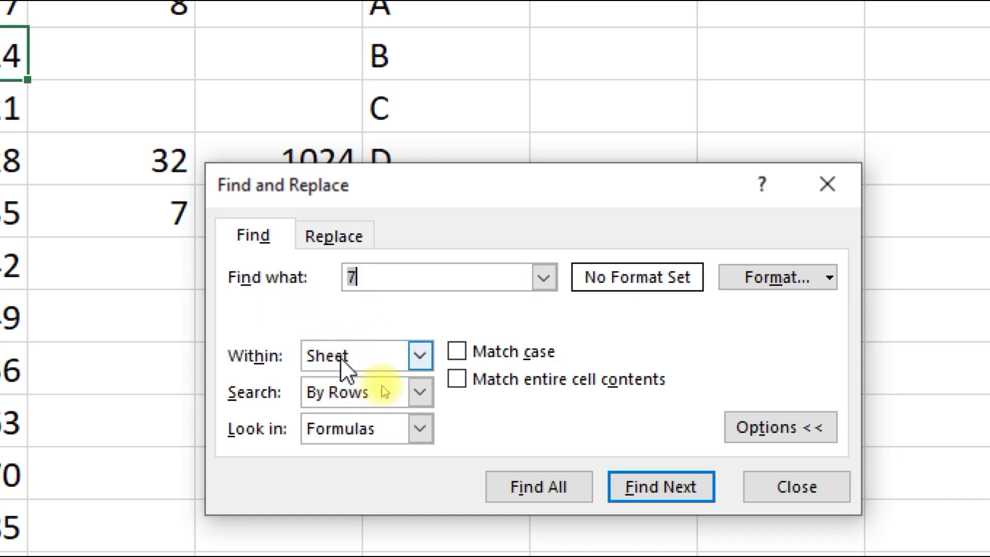
pyautogui.click(427, 354)
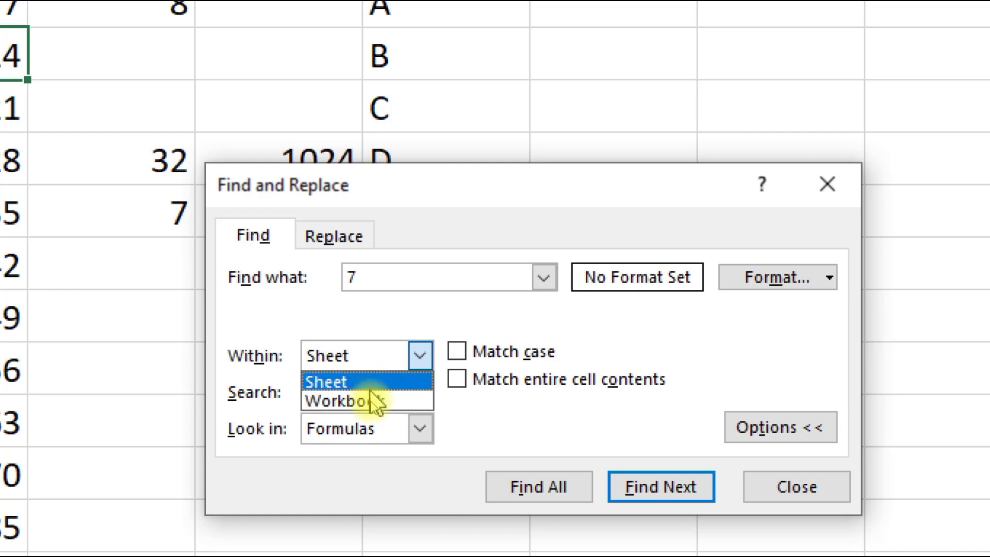
pyautogui.click(502, 406)
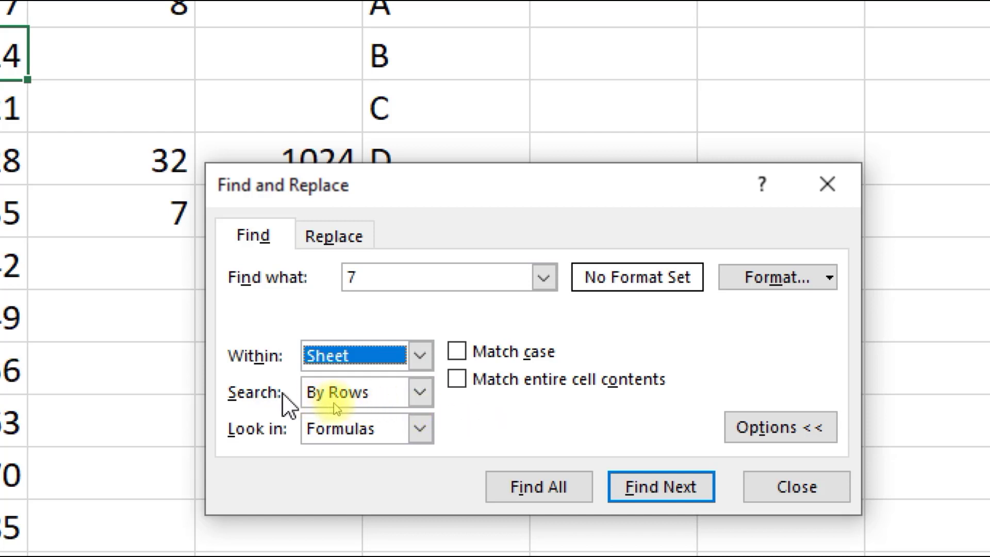
pyautogui.click(367, 405)
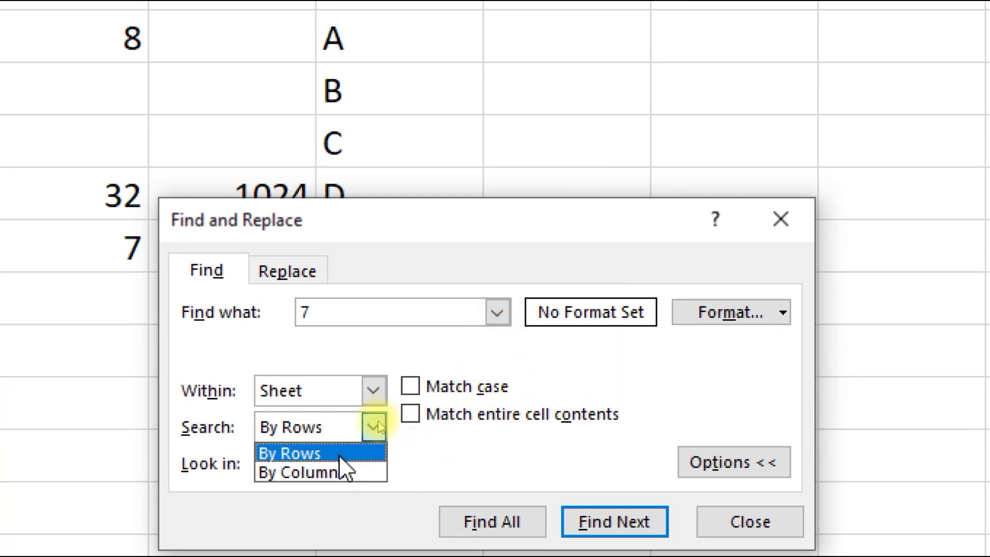
pyautogui.click(423, 463)
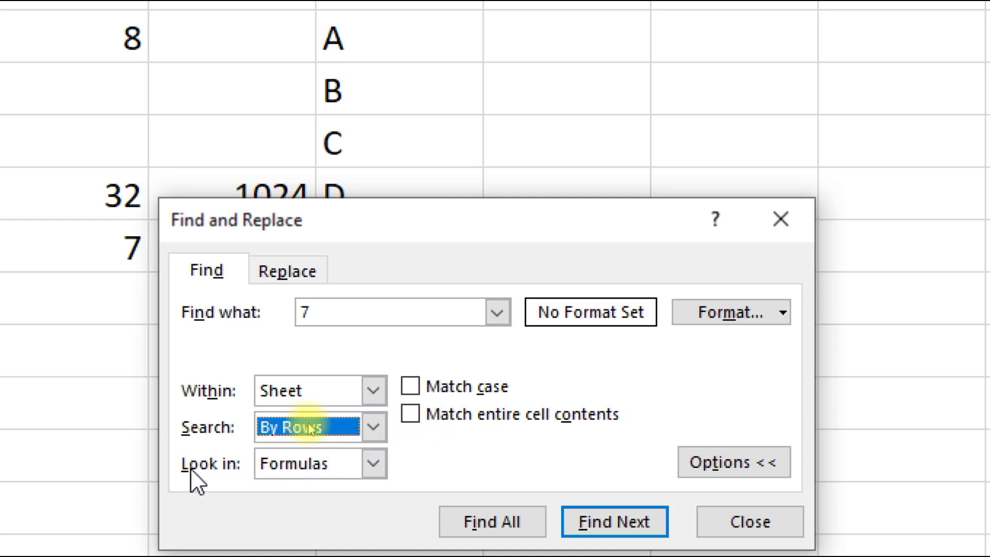
# Set the search to look in Values and go through the successive matches of 7
pyautogui.click(317, 463)
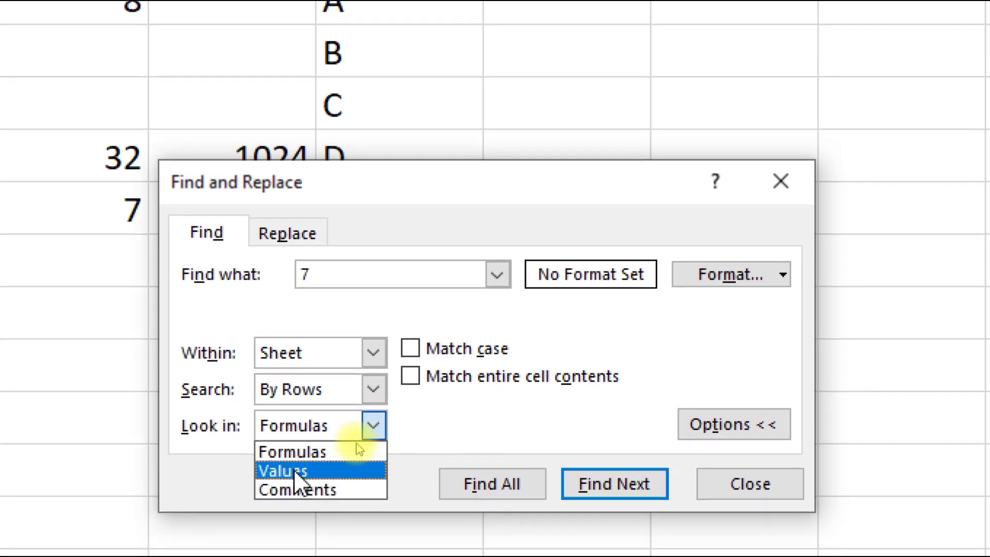
pyautogui.click(292, 469)
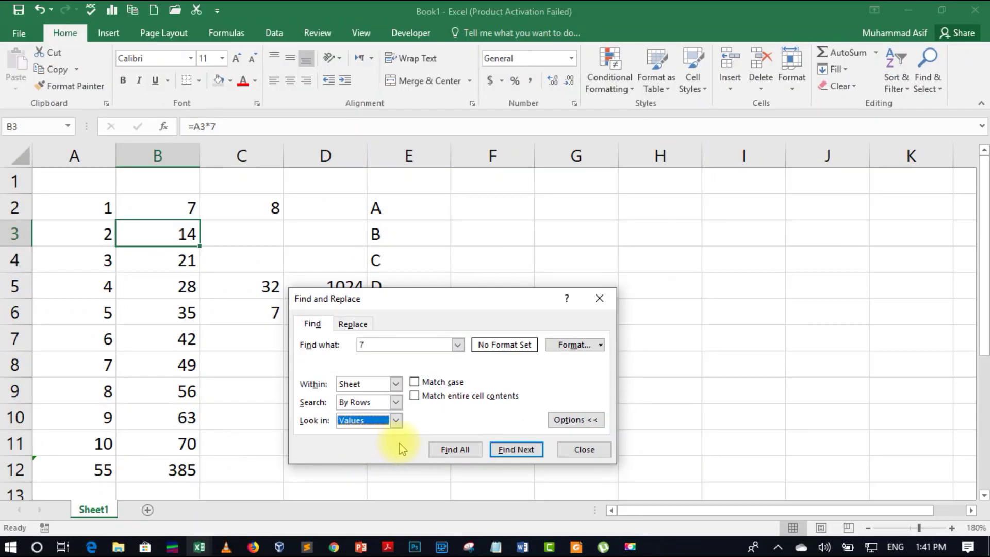
pyautogui.click(493, 451)
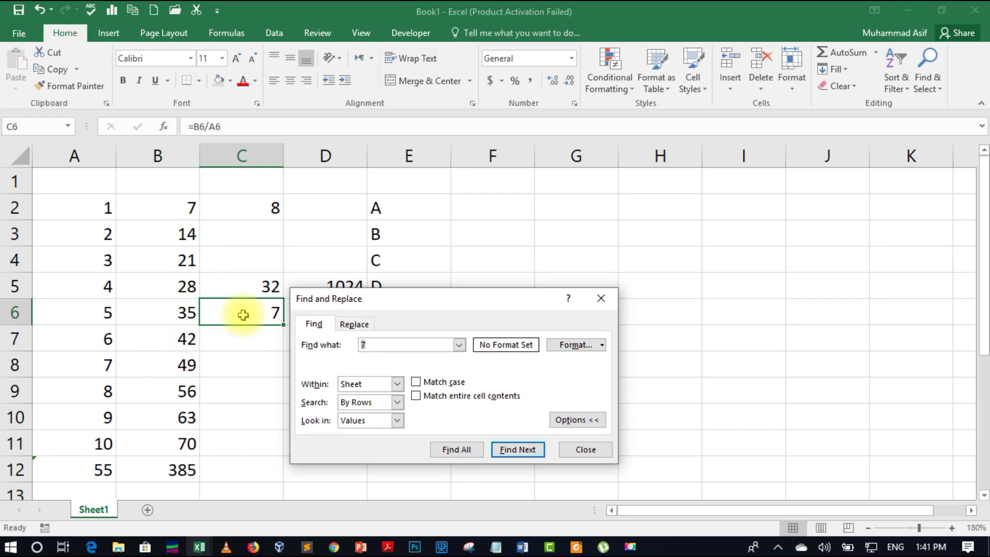
pyautogui.click(506, 448)
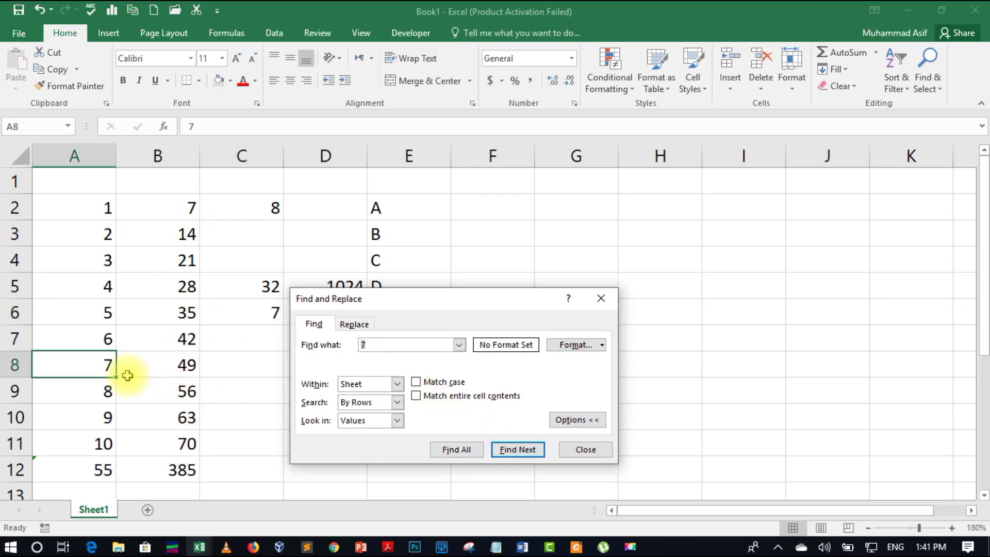
pyautogui.click(505, 449)
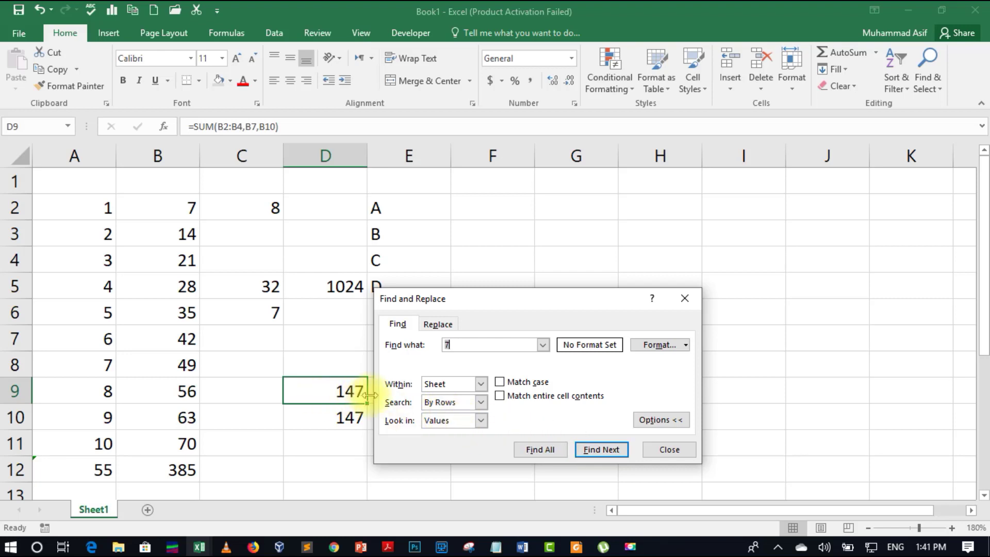
pyautogui.click(603, 450)
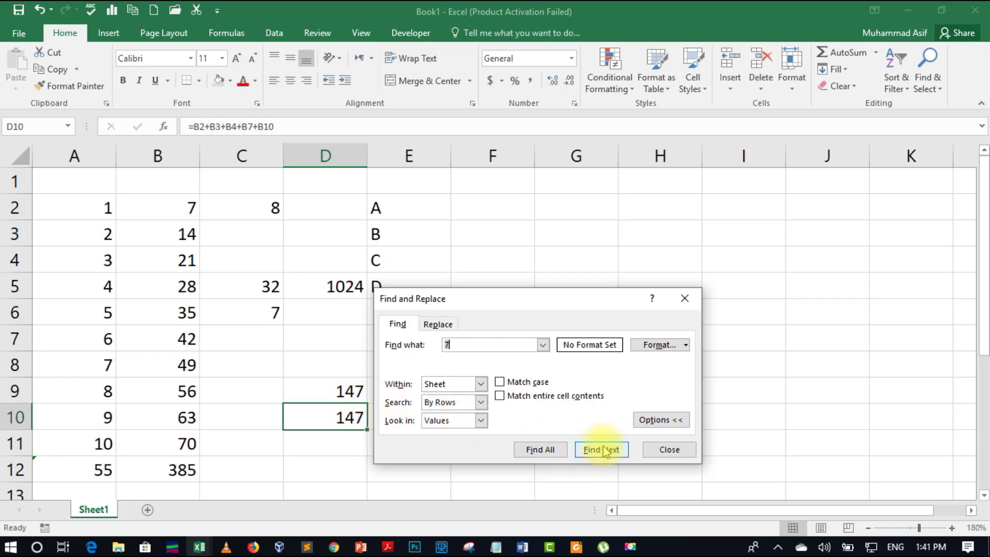
pyautogui.click(603, 450)
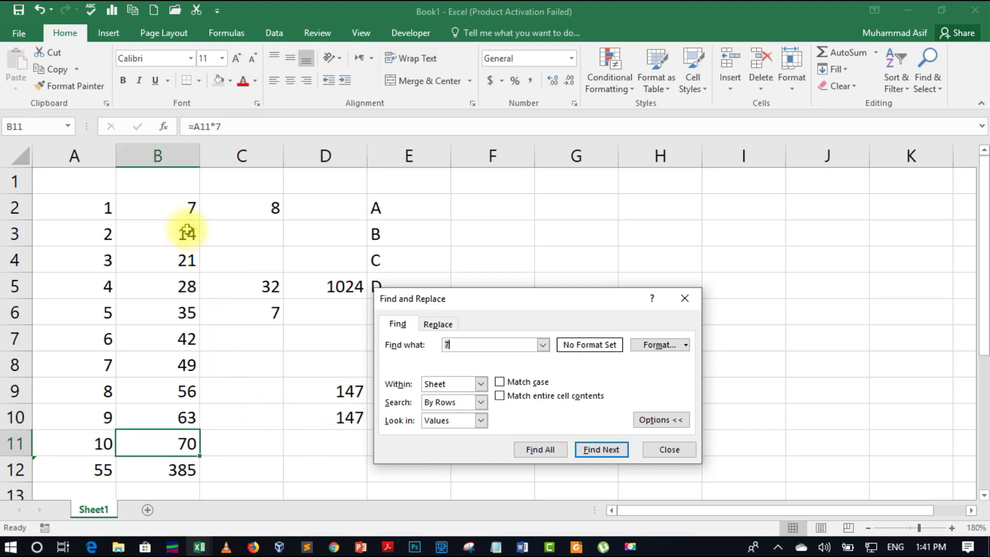
pyautogui.click(591, 451)
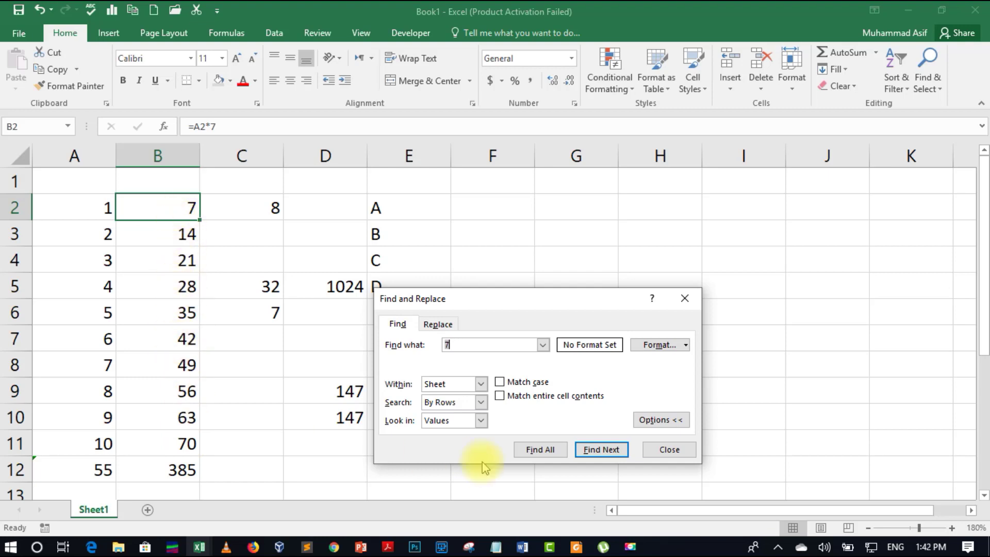
pyautogui.click(586, 452)
pyautogui.click(586, 452)
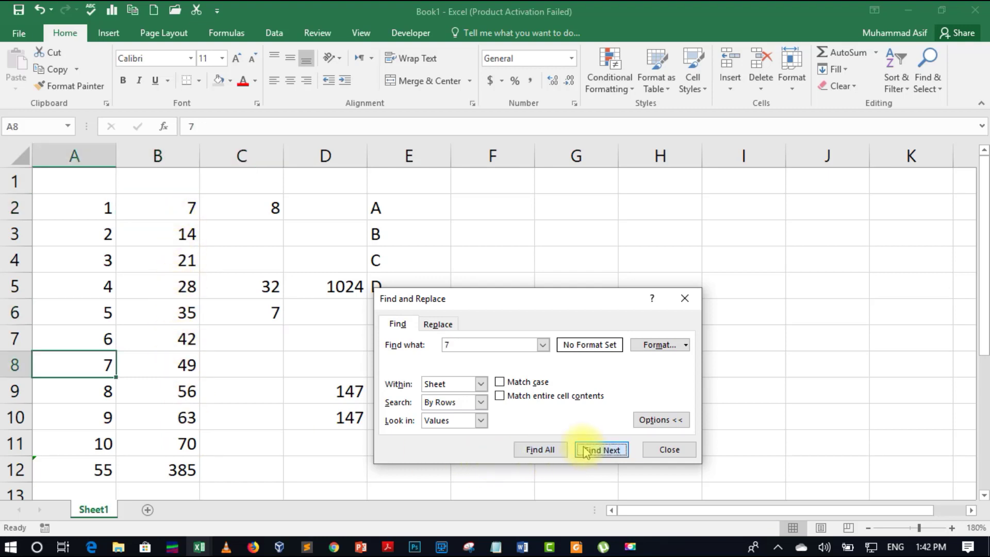
pyautogui.click(587, 452)
pyautogui.click(586, 451)
pyautogui.click(586, 451)
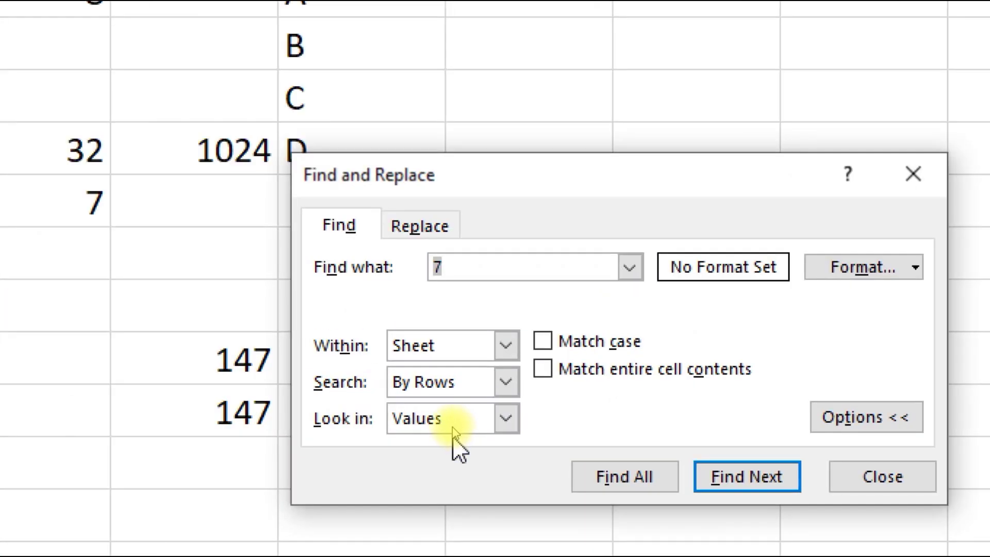
# Keep the search looking in Values and enable Match entire cell contents for 7
pyautogui.click(507, 419)
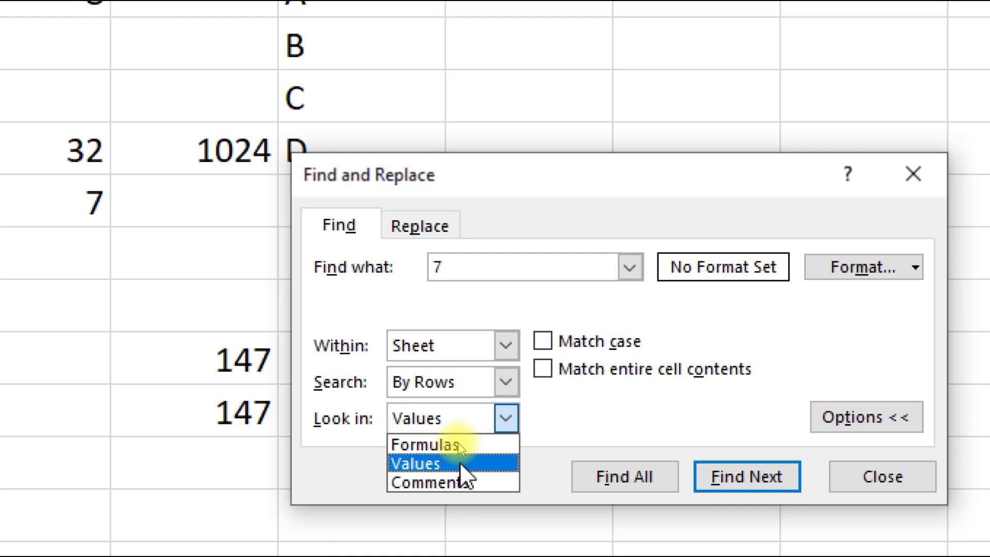
pyautogui.click(660, 434)
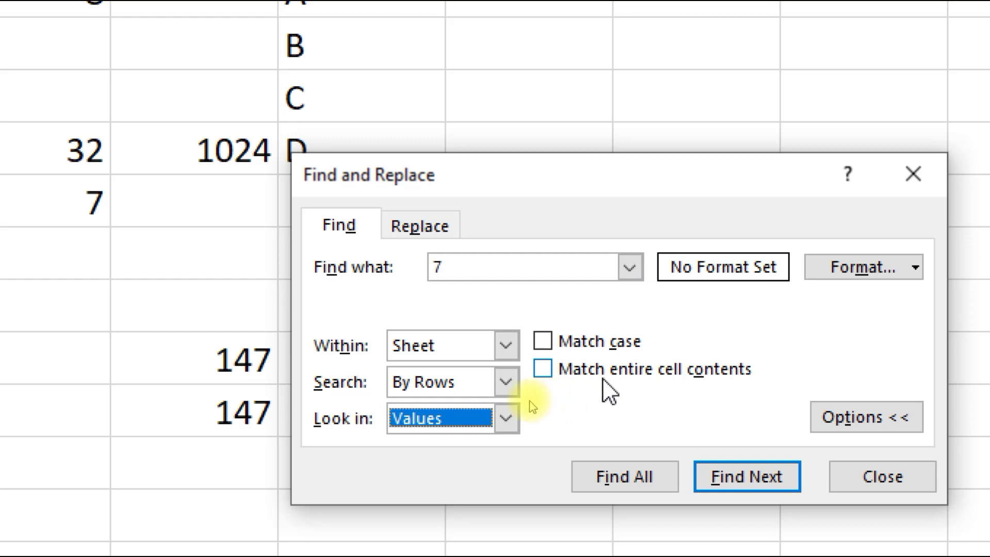
pyautogui.click(545, 374)
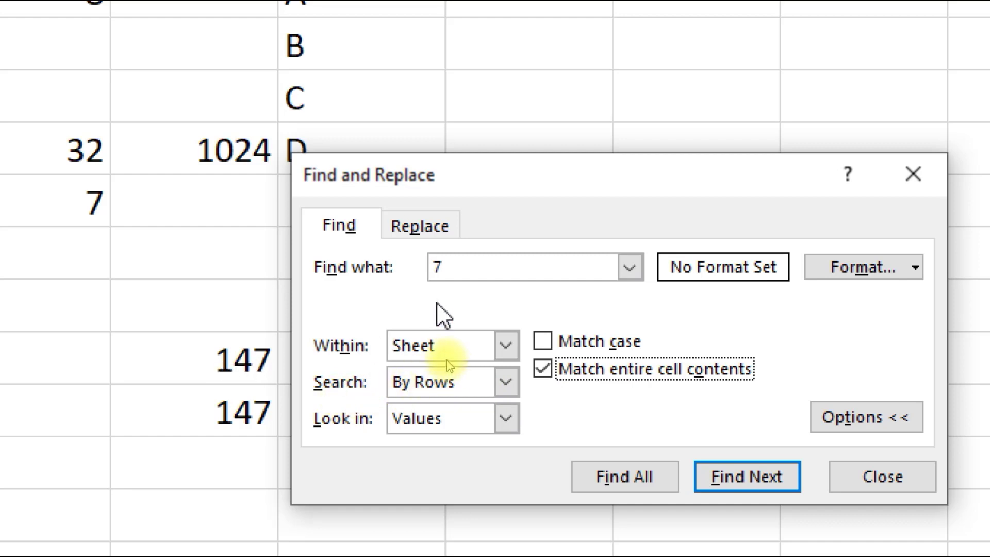
pyautogui.click(438, 268)
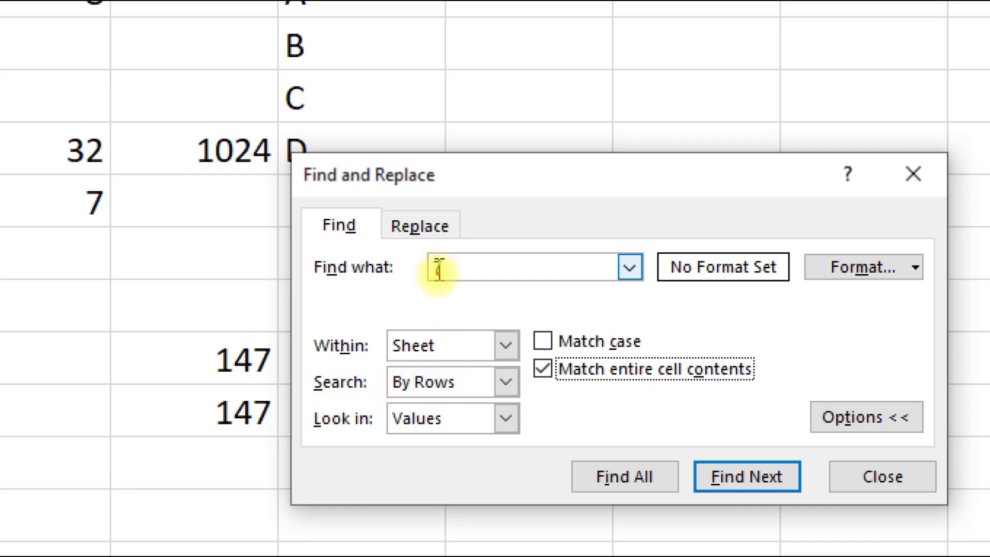
pyautogui.press('Escape')
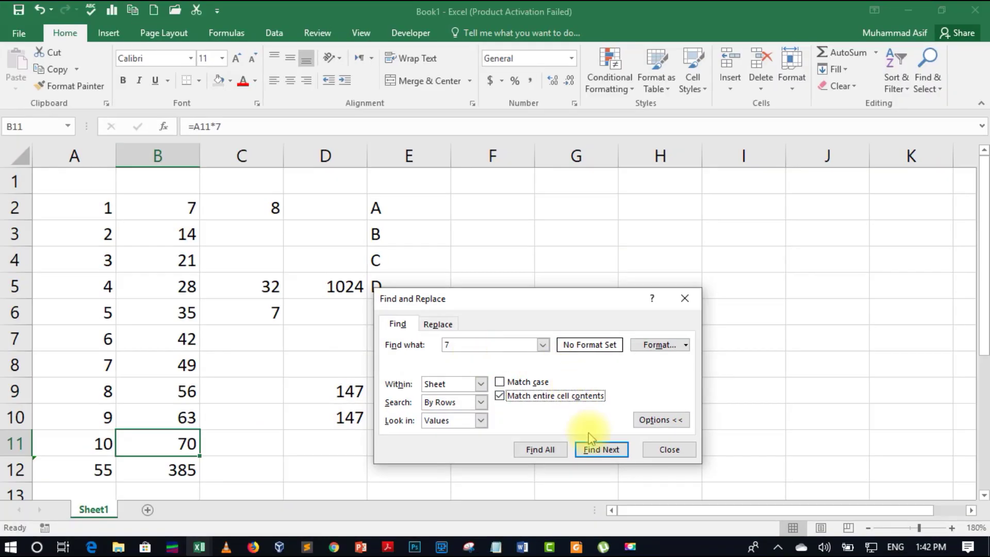
# Go repeatedly through the cells whose entire value is 7
pyautogui.click(598, 450)
pyautogui.click(598, 450)
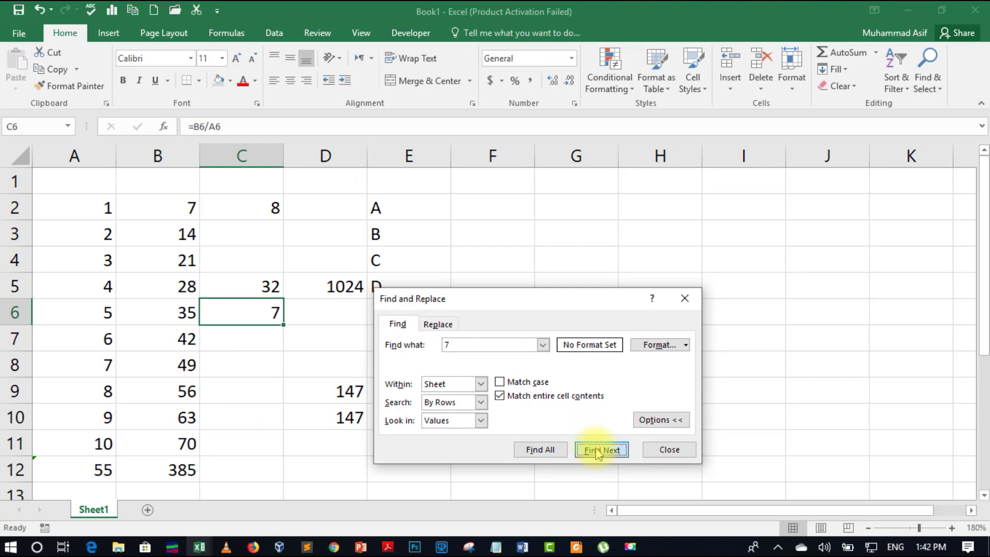
pyautogui.click(598, 451)
pyautogui.click(598, 451)
pyautogui.click(599, 450)
pyautogui.click(598, 450)
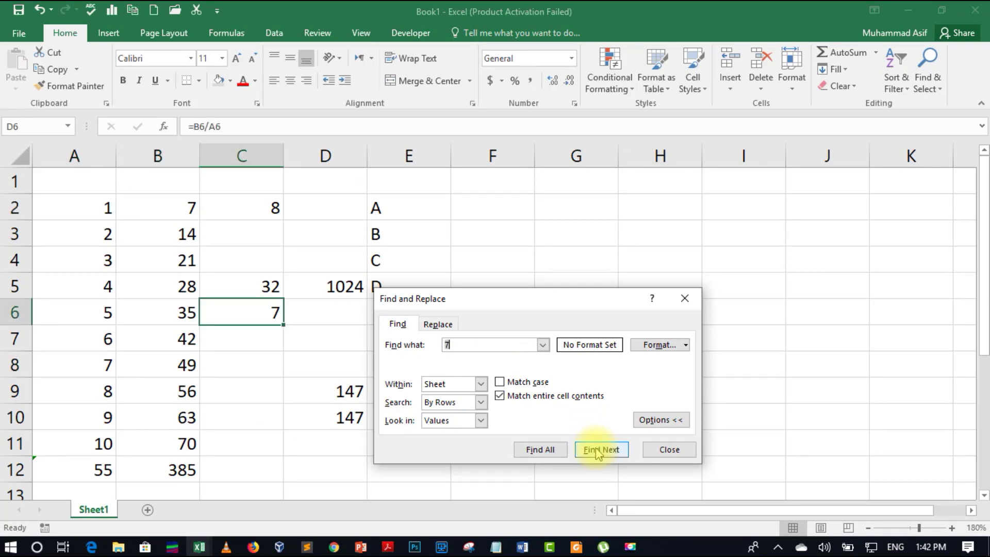
pyautogui.click(599, 450)
pyautogui.click(598, 450)
pyautogui.click(598, 450)
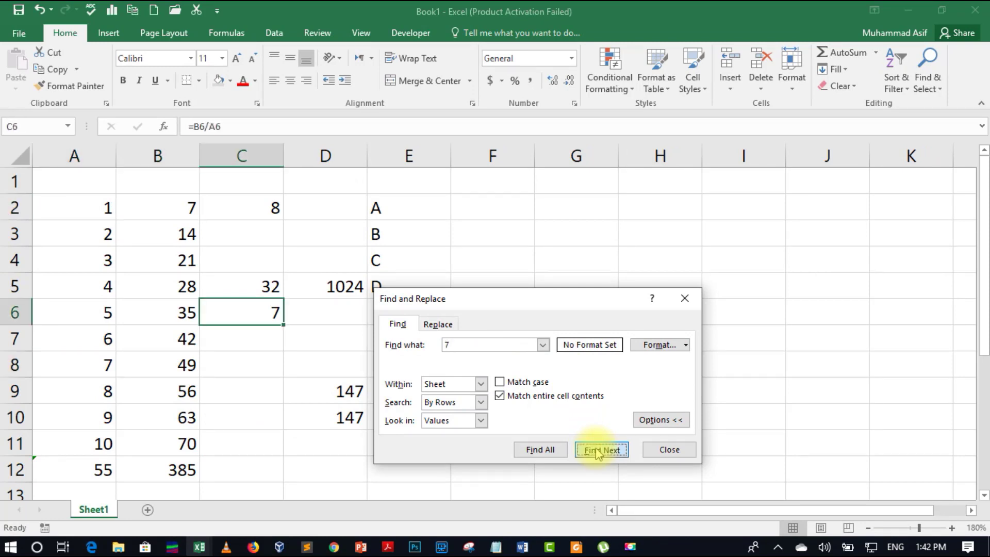
pyautogui.click(598, 450)
pyautogui.click(598, 450)
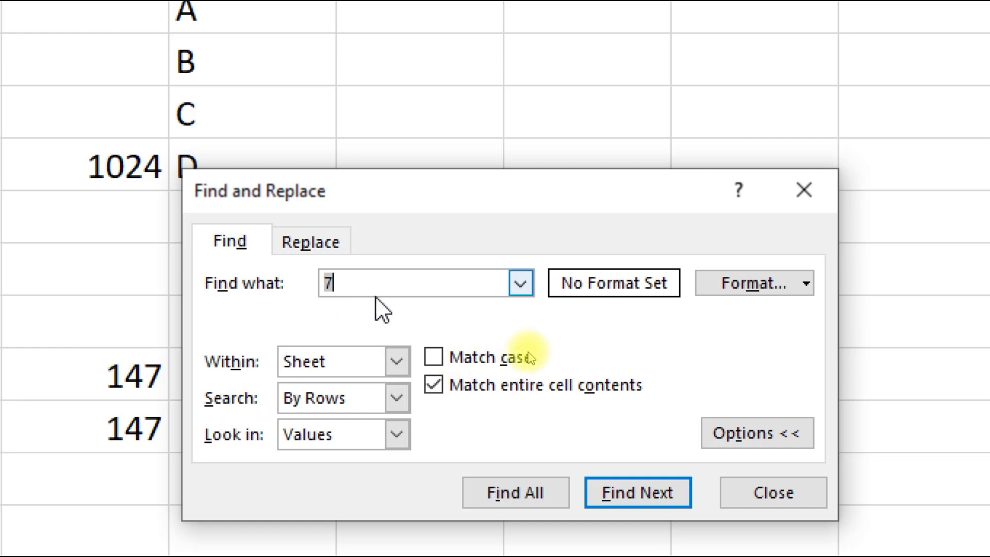
# Examine the format criteria available for the search and leave them without setting a format
pyautogui.click(772, 292)
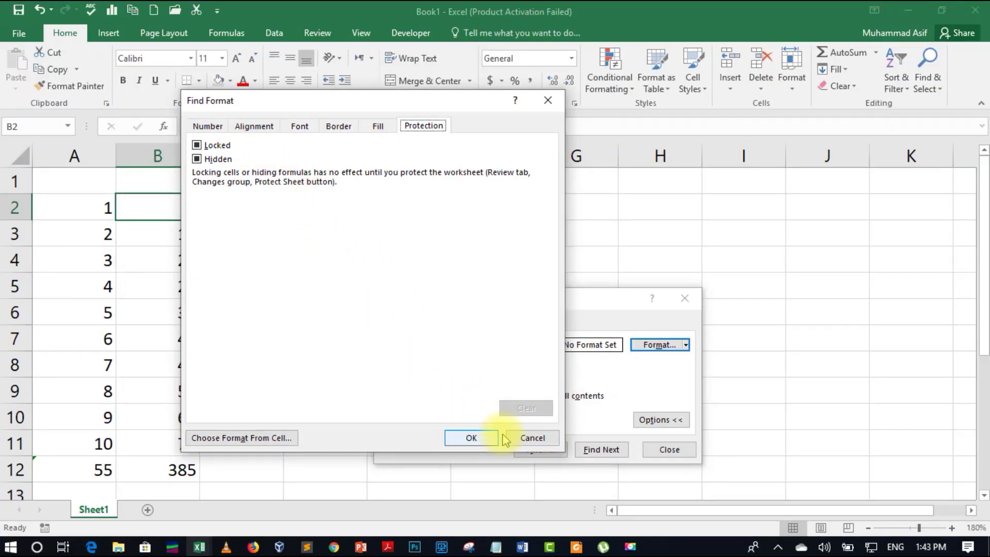
pyautogui.click(532, 437)
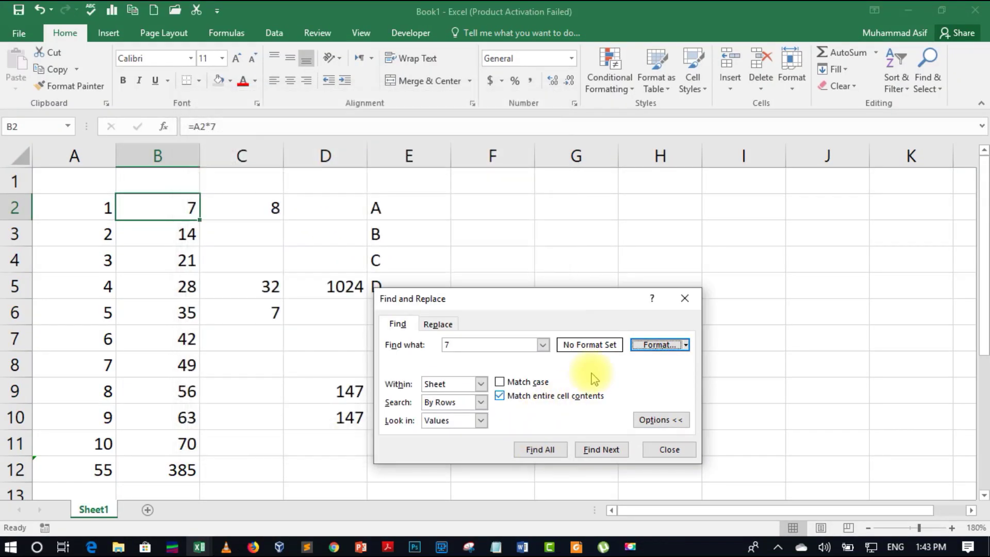
# Switch to Replace with collapsed options, find the next 7 and replace it with 9 in cell A8
pyautogui.click(438, 324)
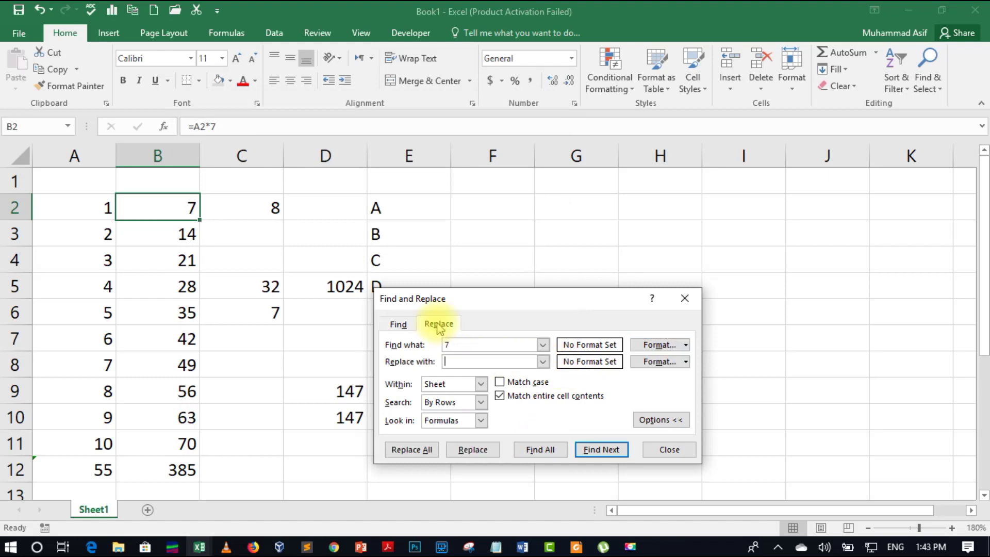
pyautogui.click(650, 420)
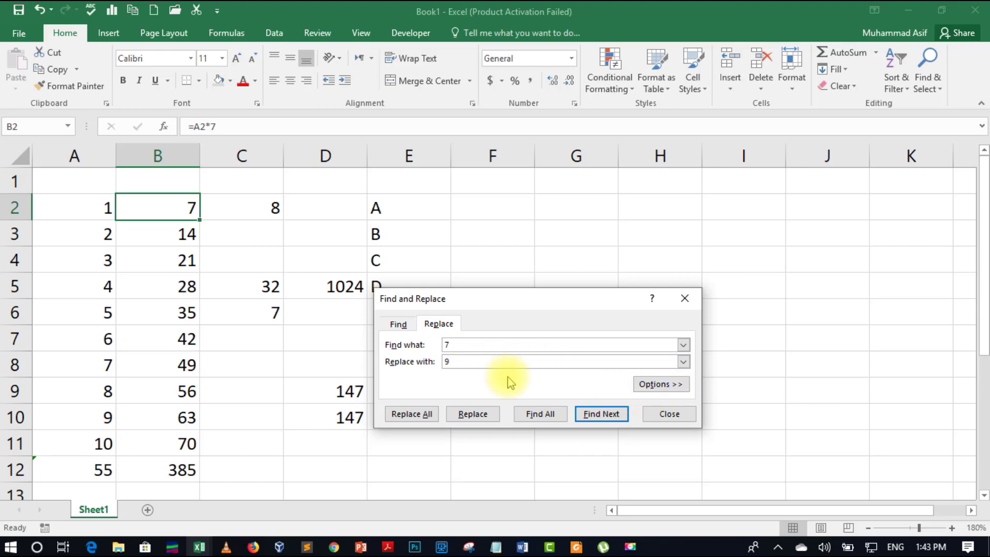
pyautogui.click(612, 421)
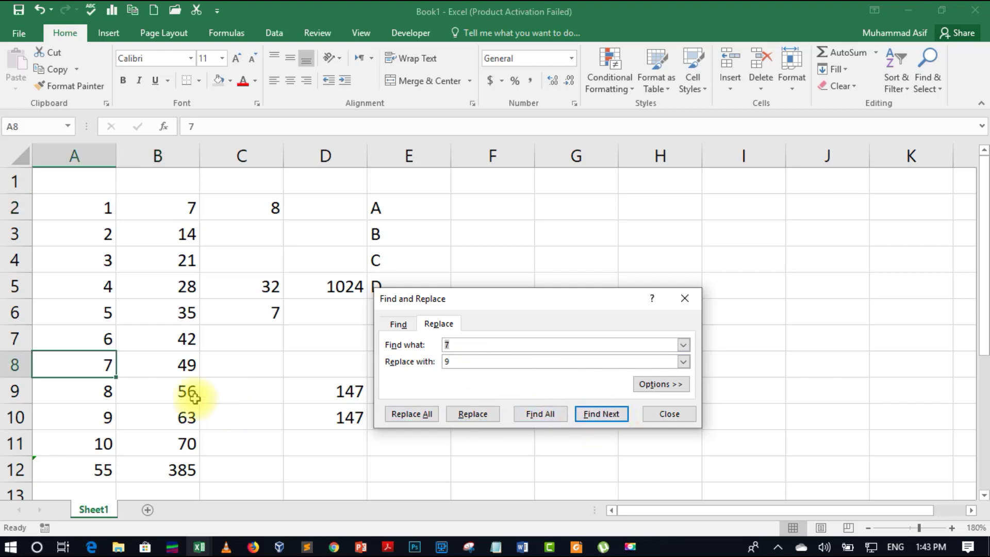
pyautogui.click(473, 414)
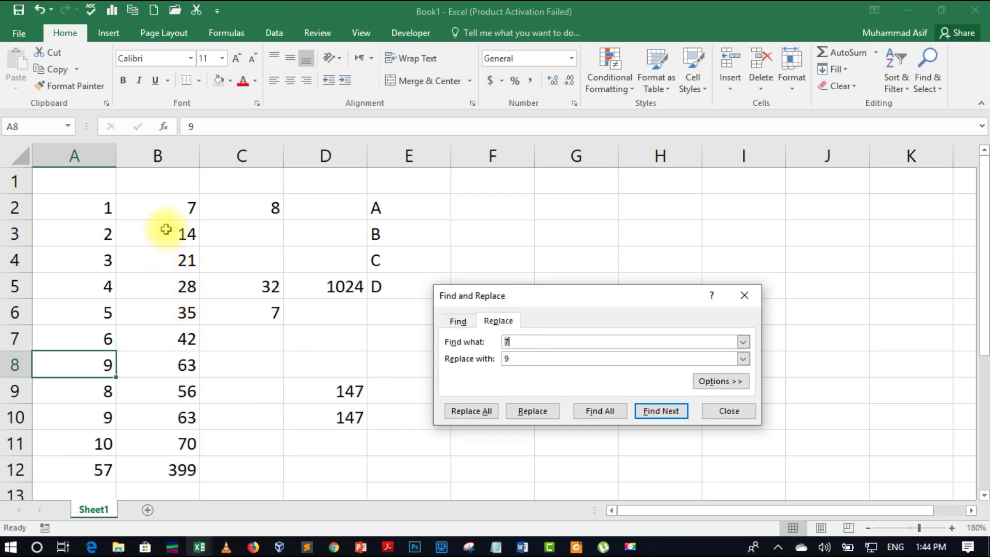
# Inspect the formulas behind the two remaining 7 results in cells B2 and C6
pyautogui.click(174, 207)
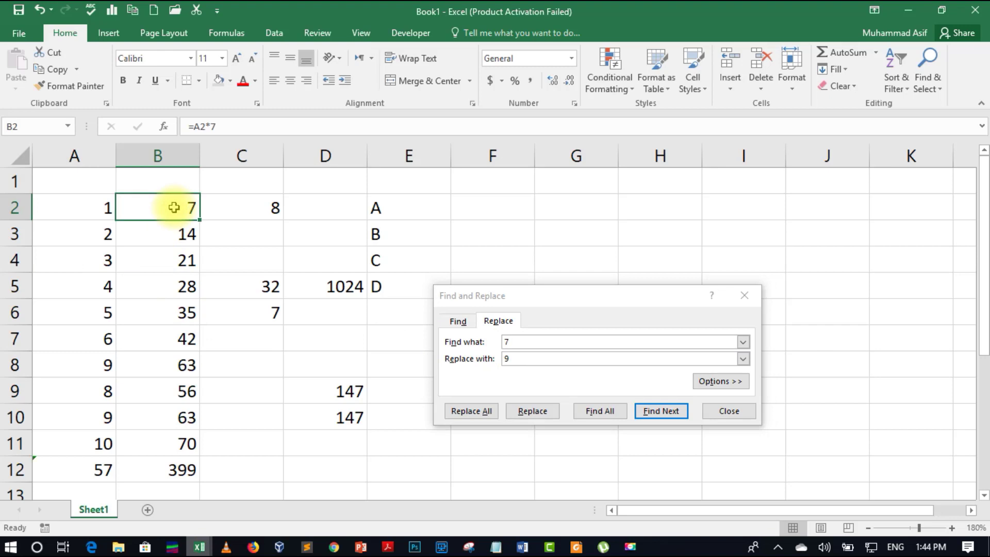
pyautogui.click(245, 313)
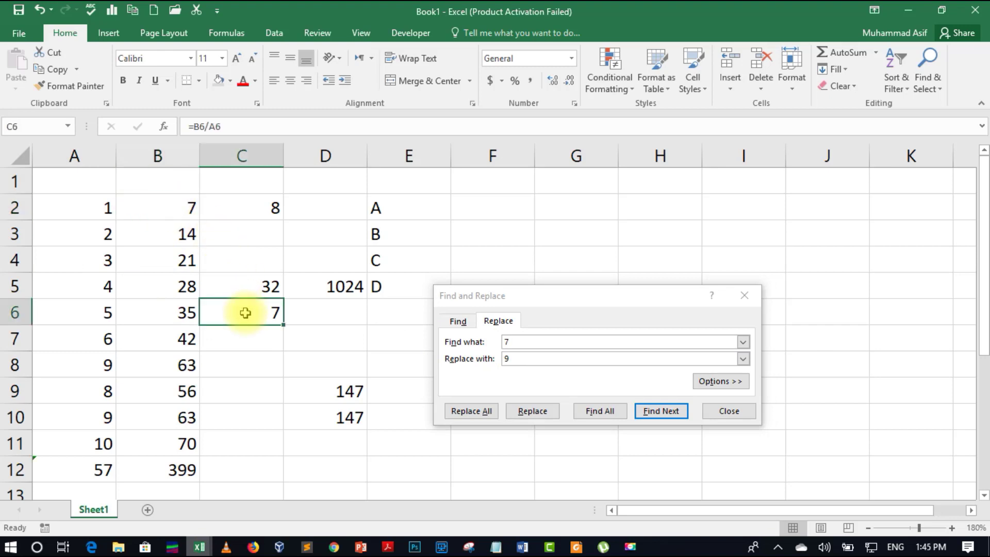
pyautogui.click(192, 205)
pyautogui.click(232, 311)
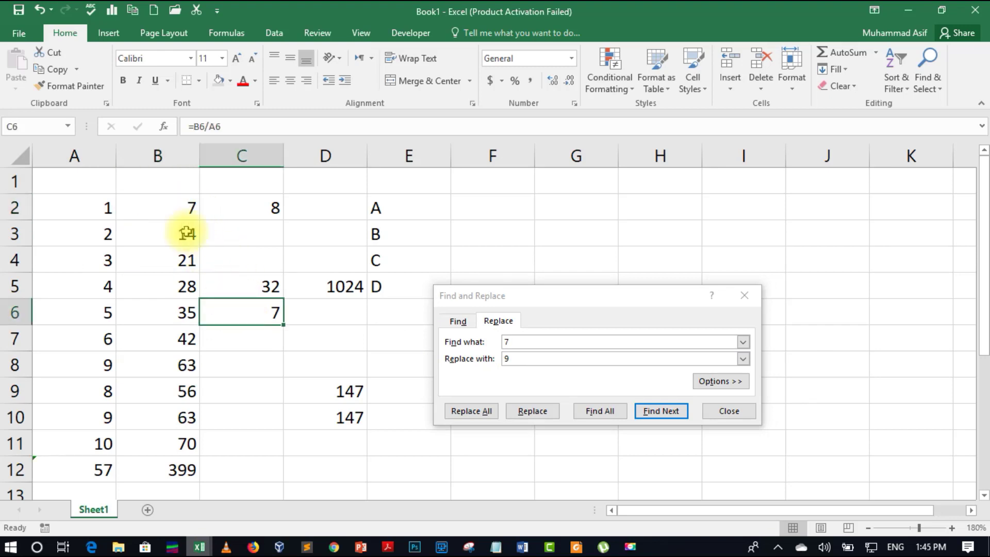
pyautogui.click(182, 207)
pyautogui.click(238, 305)
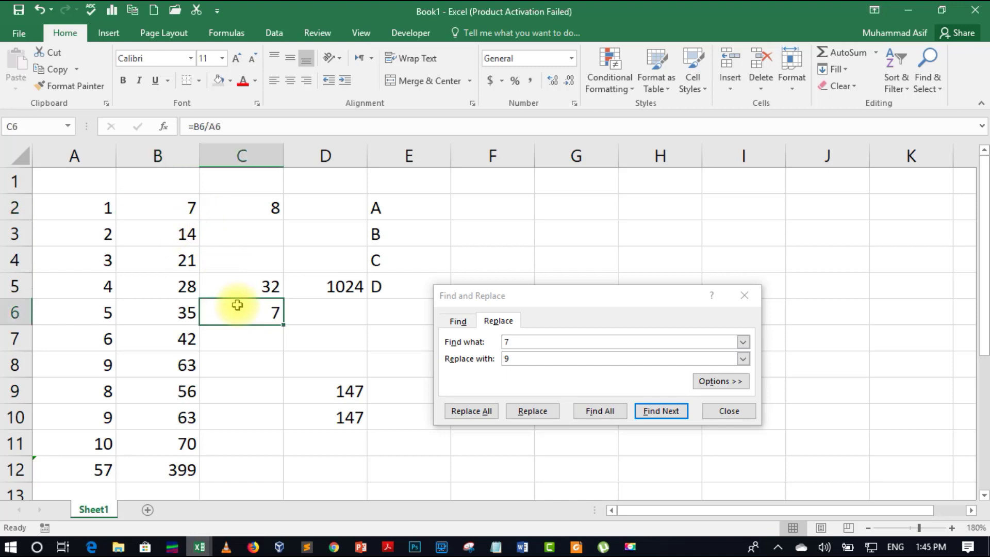
# Turn off Match entire cell contents for the search, and return to Replace with 9 as the replacement and the options collapsed
pyautogui.click(457, 322)
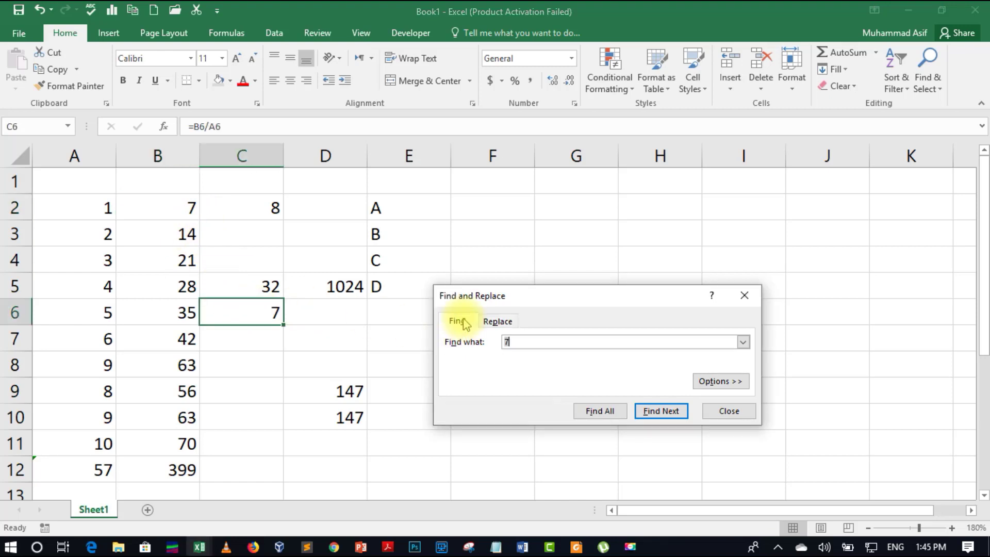
pyautogui.click(720, 381)
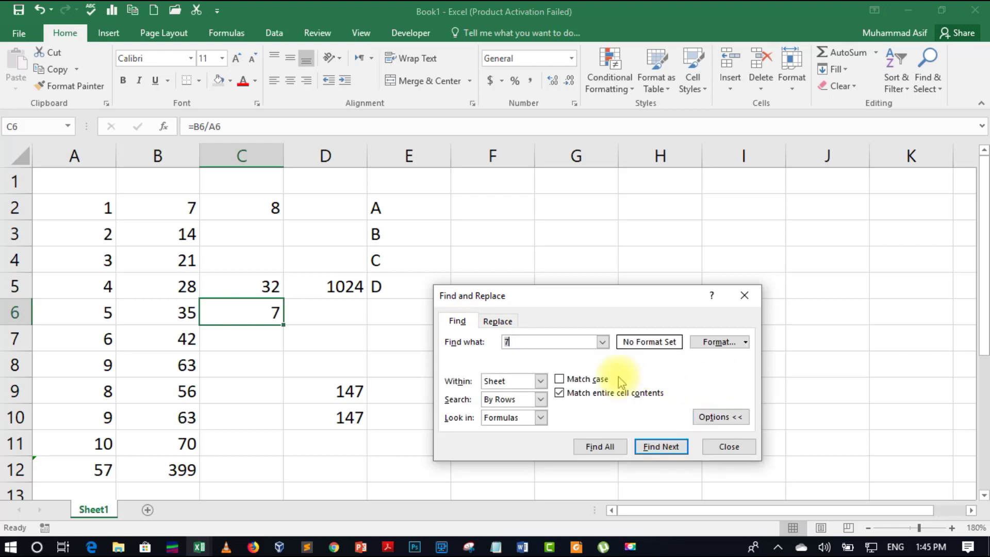
pyautogui.click(560, 394)
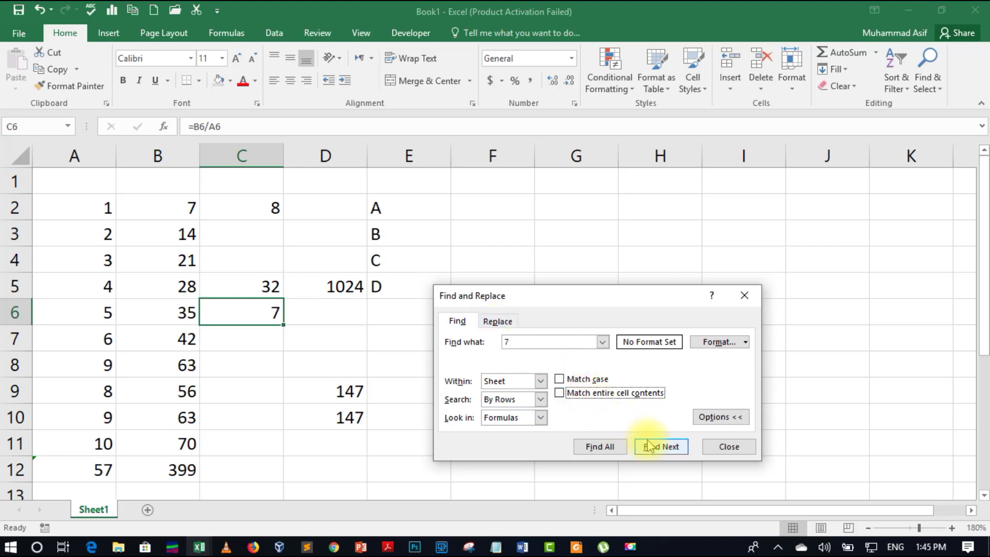
pyautogui.click(505, 320)
pyautogui.write('9')
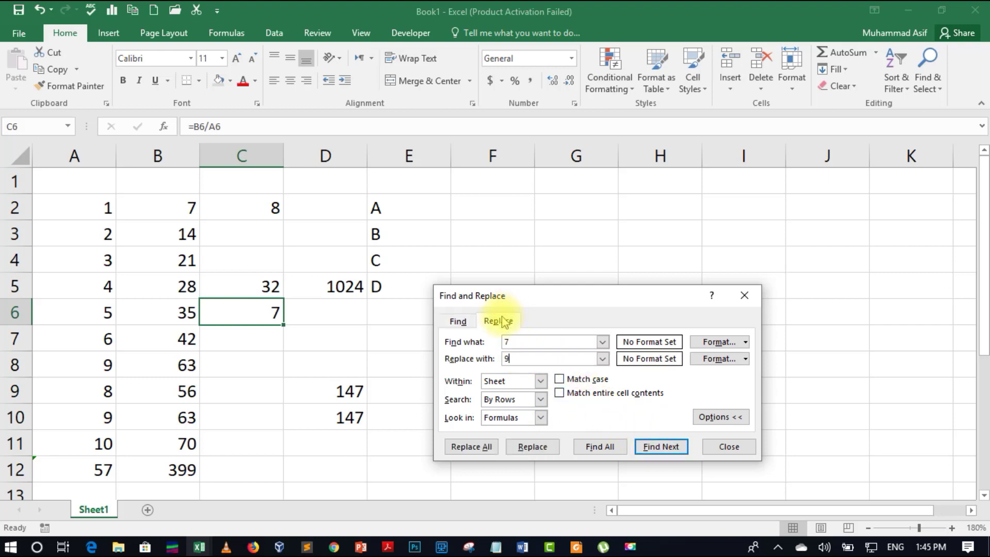
pyautogui.click(696, 417)
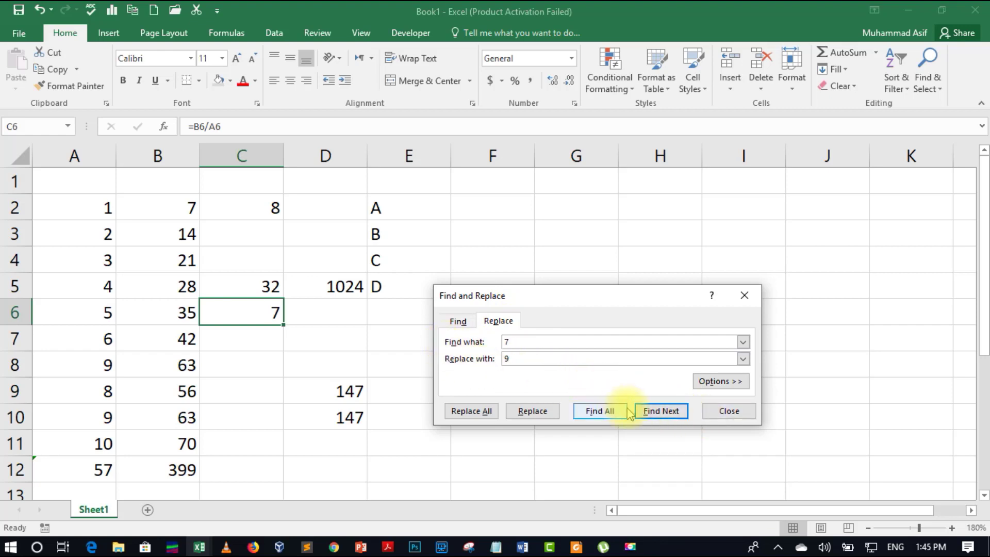
# Find the next 7, replace it with 9 in cell B7's formula, and inspect that formula
pyautogui.click(655, 412)
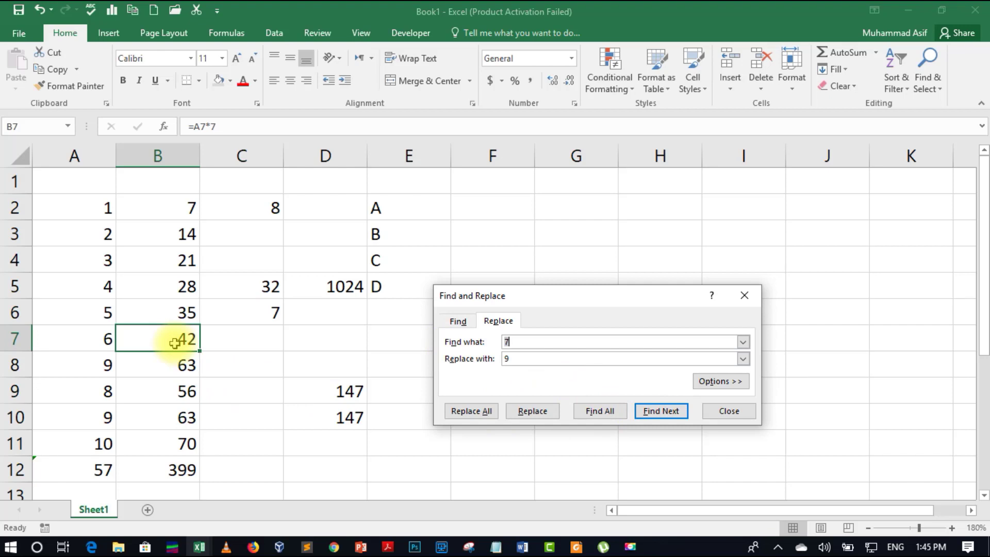
pyautogui.click(549, 411)
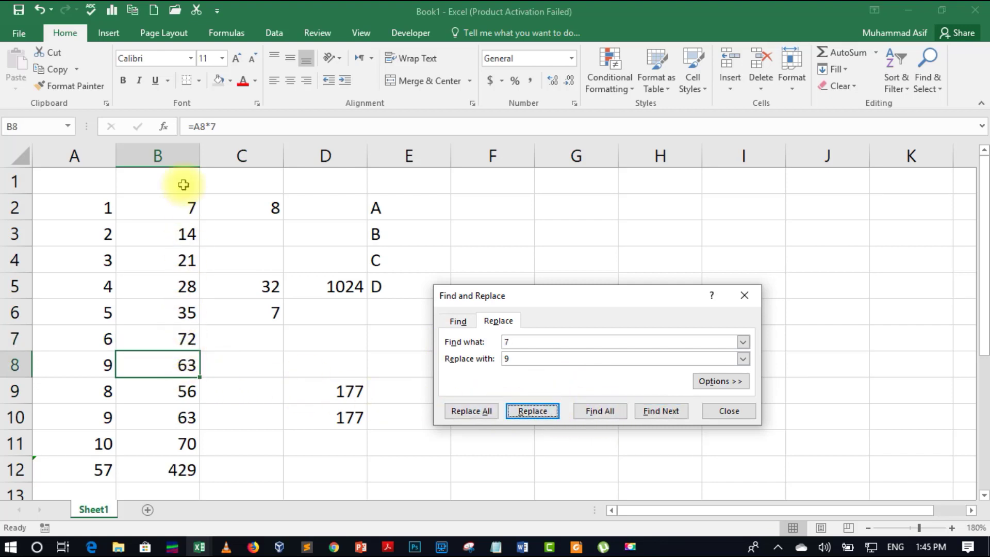
pyautogui.click(195, 339)
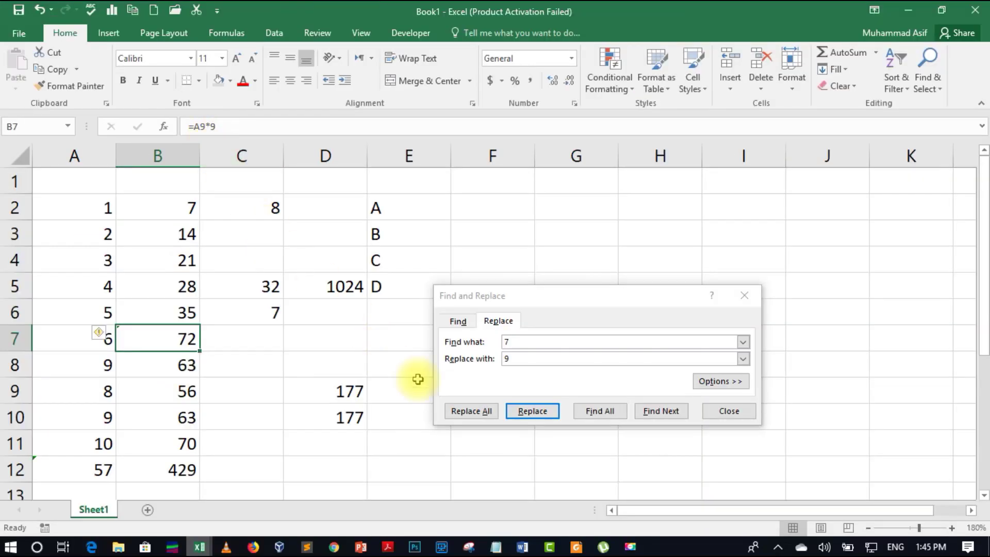
# Replace every 7 with 9 in the sheet's formulas at once and close Find and Replace
pyautogui.click(505, 359)
pyautogui.write('9')
pyautogui.click(737, 381)
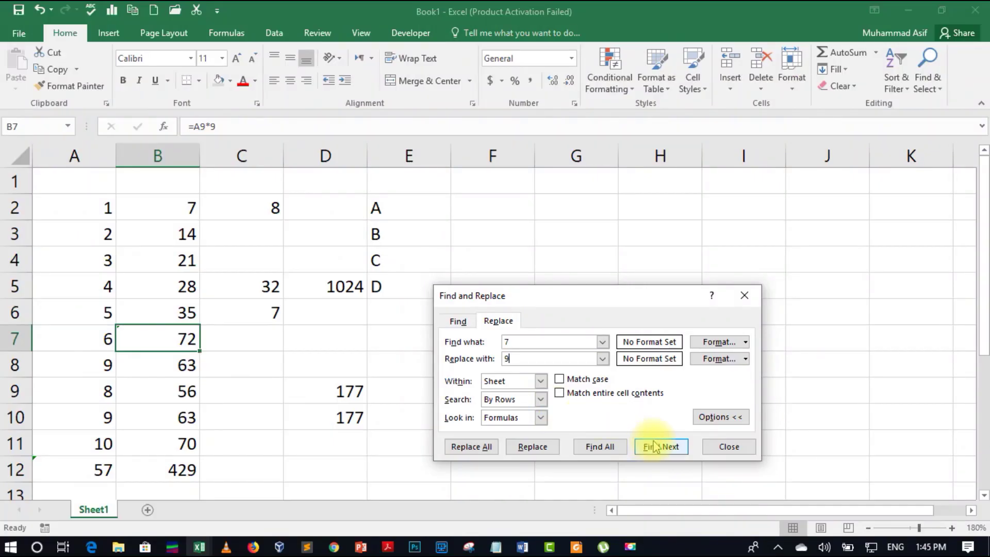
pyautogui.click(654, 447)
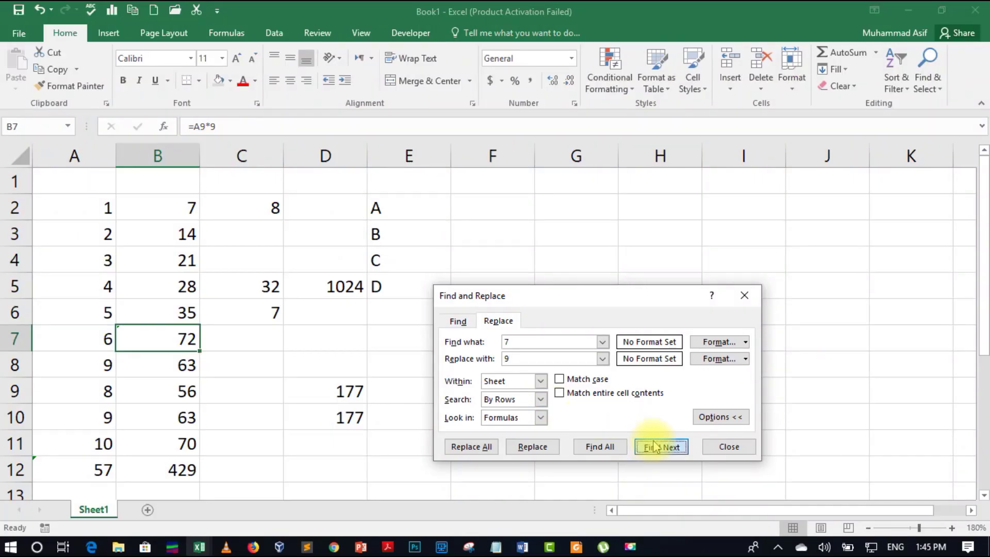
pyautogui.click(488, 447)
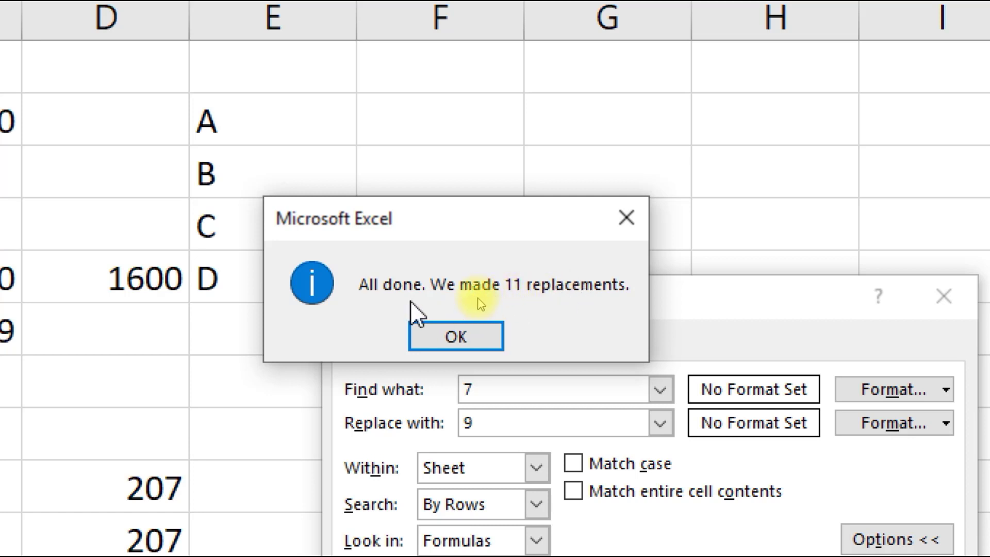
pyautogui.click(487, 336)
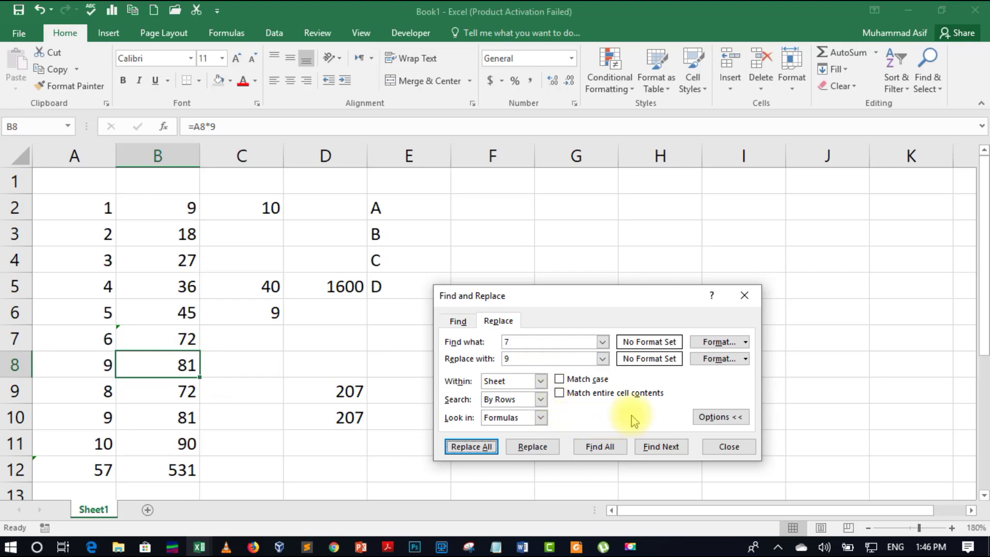
pyautogui.click(729, 446)
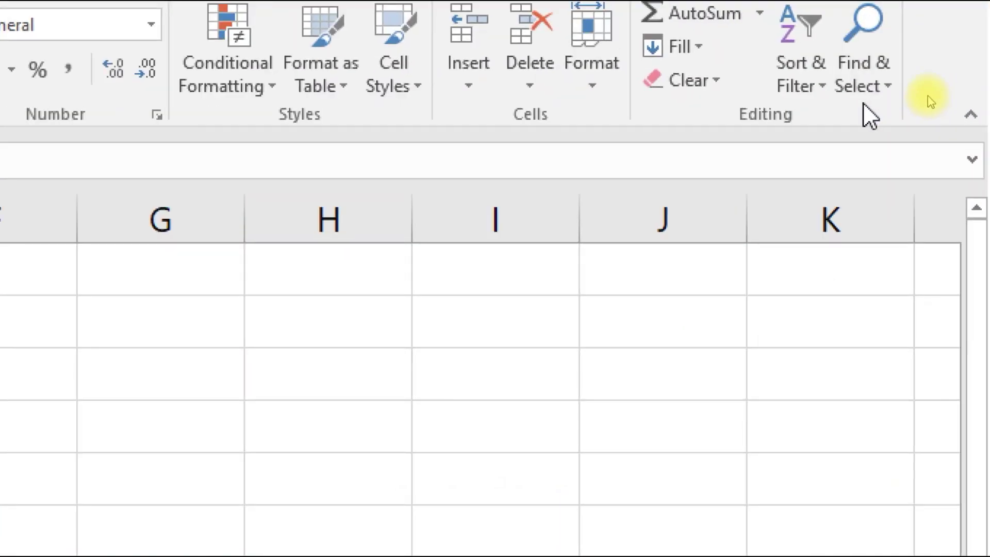
pyautogui.click(871, 89)
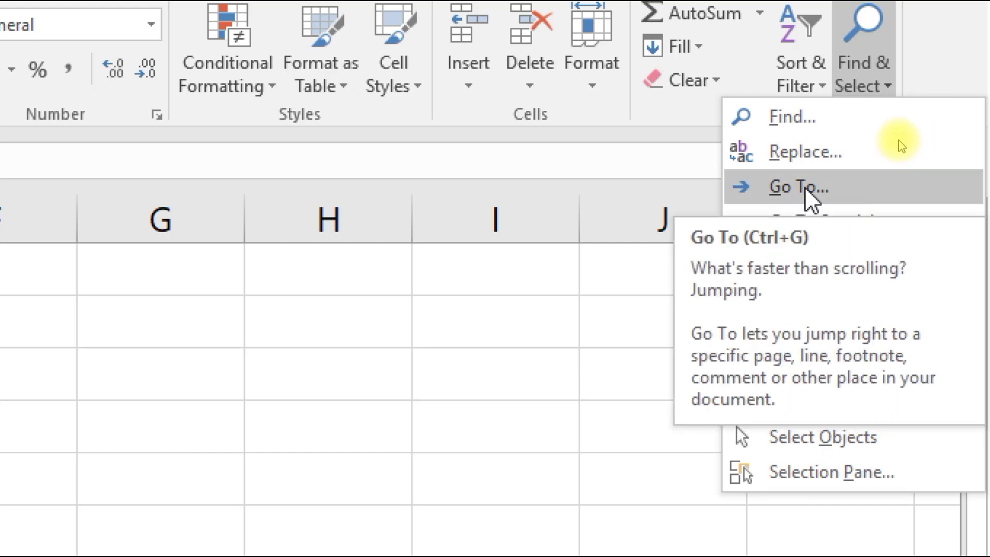
pyautogui.click(208, 265)
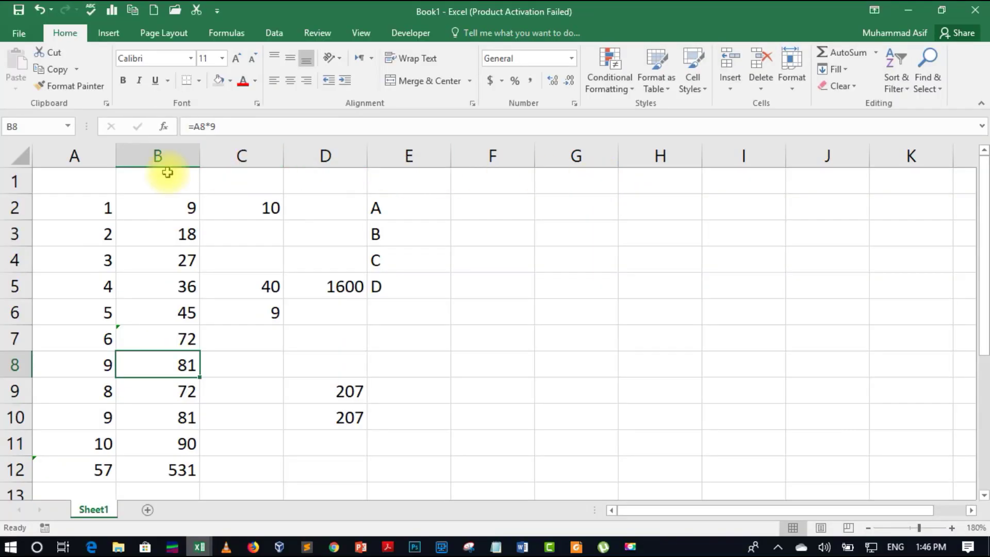
# Jump from cell A1 to the last column of row 1 and back to A1
pyautogui.click(92, 179)
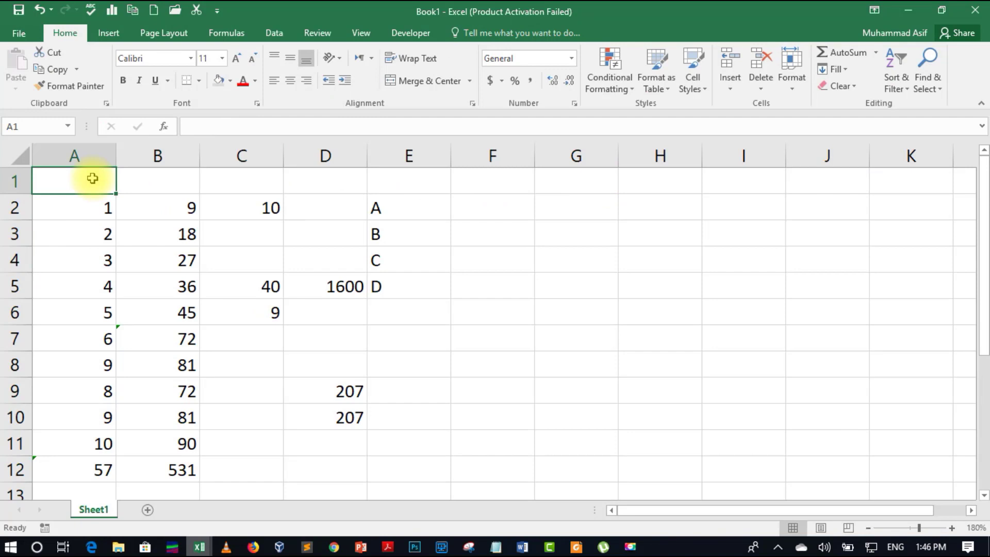
pyautogui.hotkey('ctrl', 'Right')
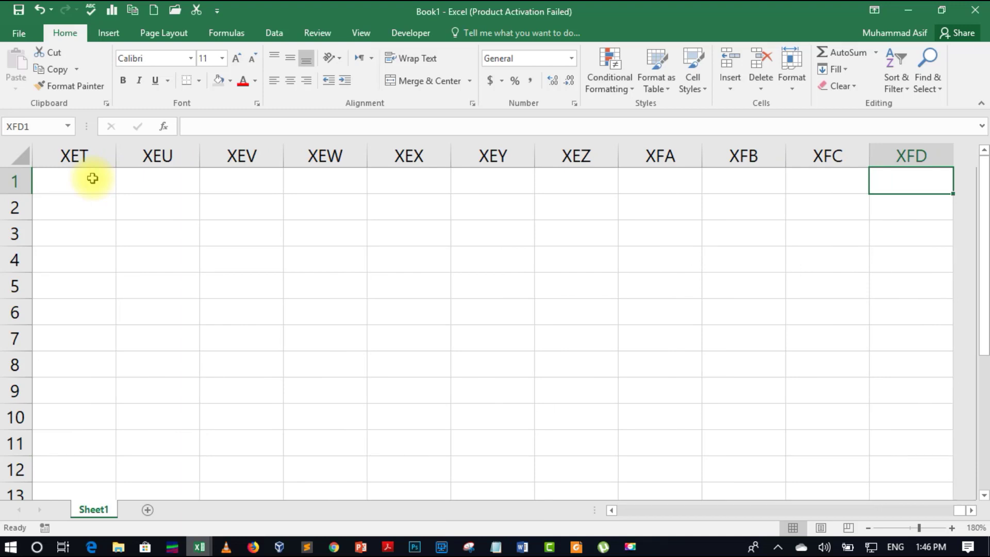
pyautogui.hotkey('ctrl', 'Left')
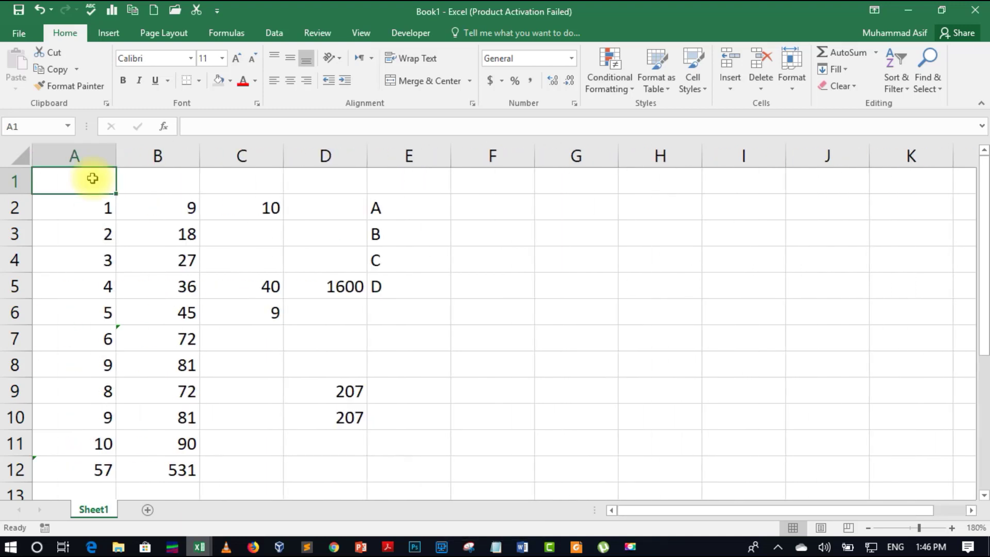
# Jump down column A past the end of the data to the sheet's last row, and return to A1
pyautogui.hotkey('ctrl', 'Down')
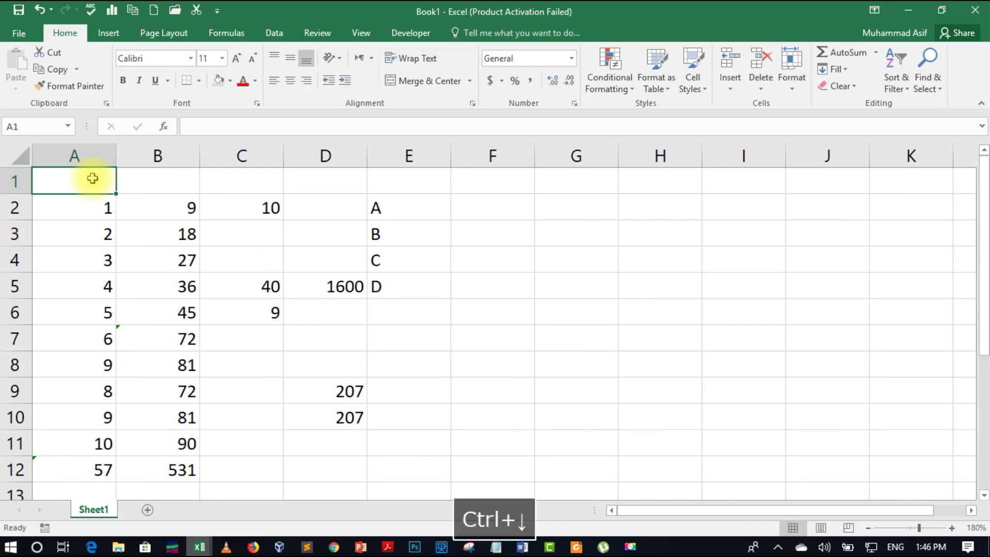
pyautogui.hotkey('ctrl', 'Down')
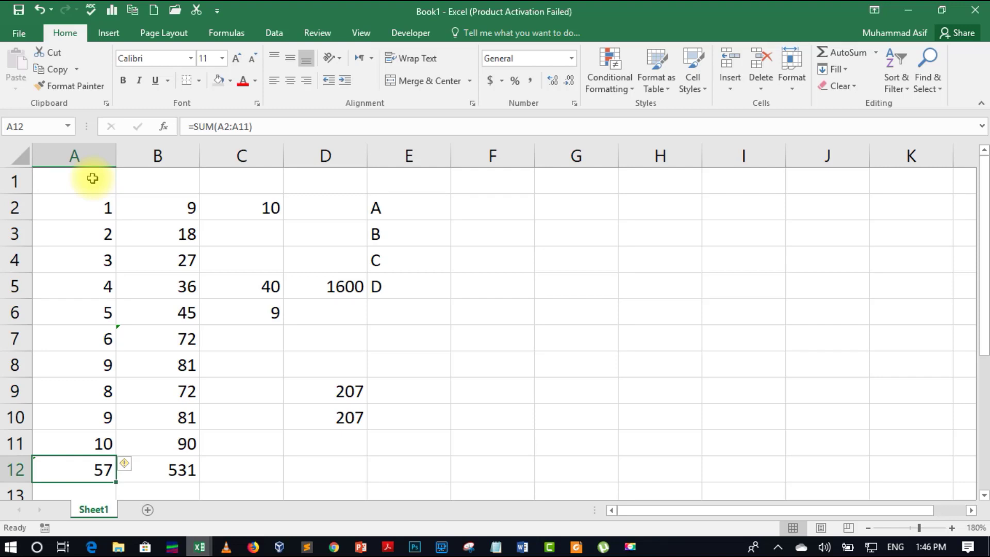
pyautogui.hotkey('ctrl', 'Down')
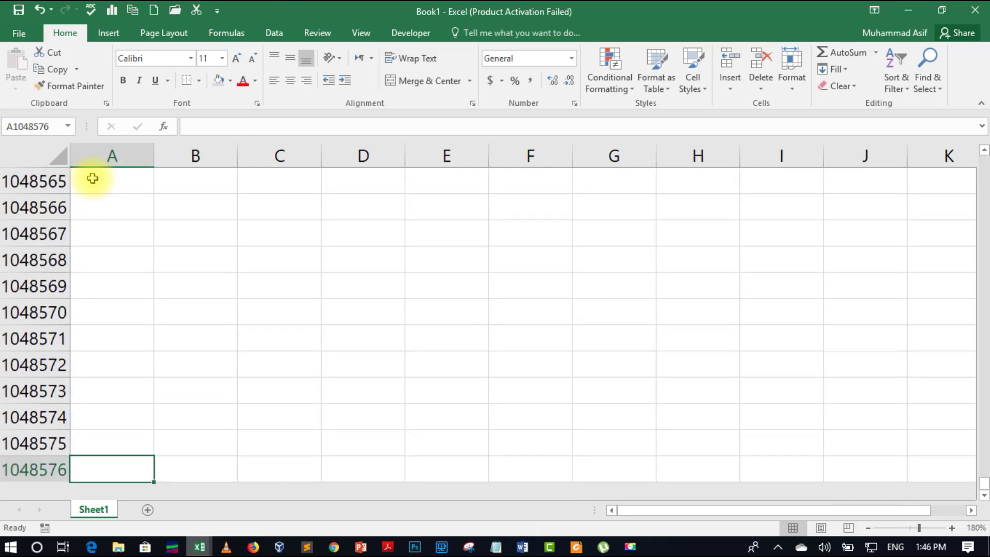
pyautogui.hotkey('ctrl', 'Up')
pyautogui.hotkey('ctrl', 'Up')
pyautogui.hotkey('ctrl', 'Up')
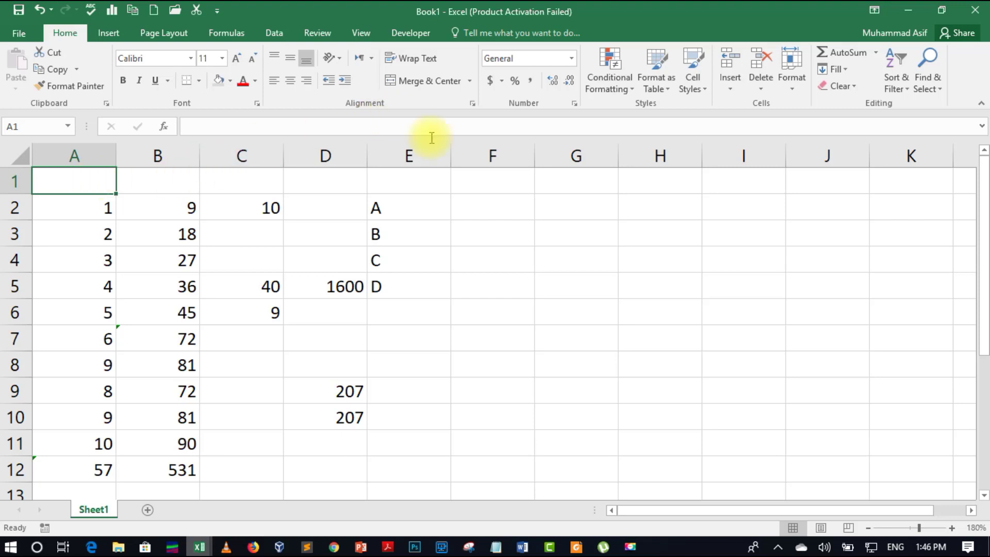
# Use Go To to move to cell C11
pyautogui.click(927, 97)
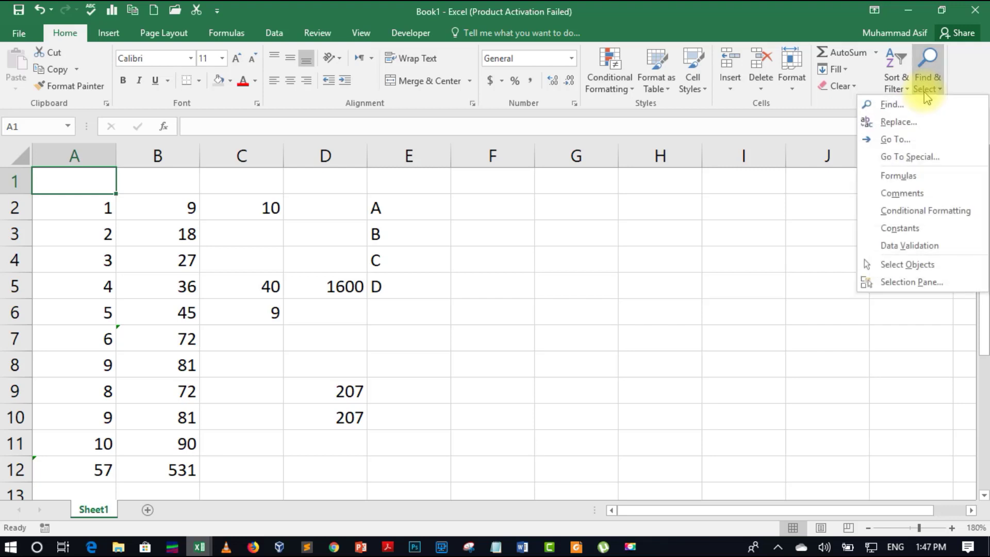
pyautogui.click(881, 138)
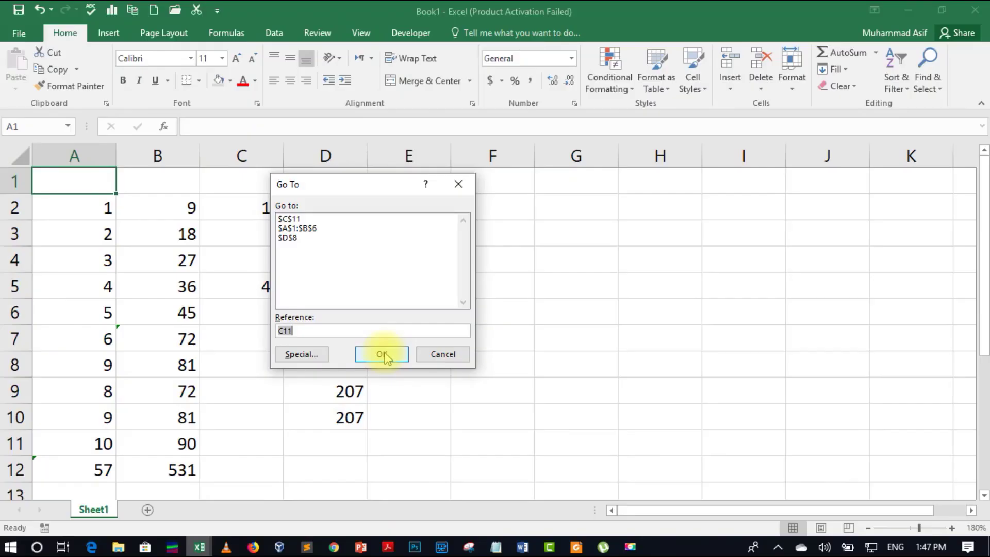
pyautogui.click(382, 355)
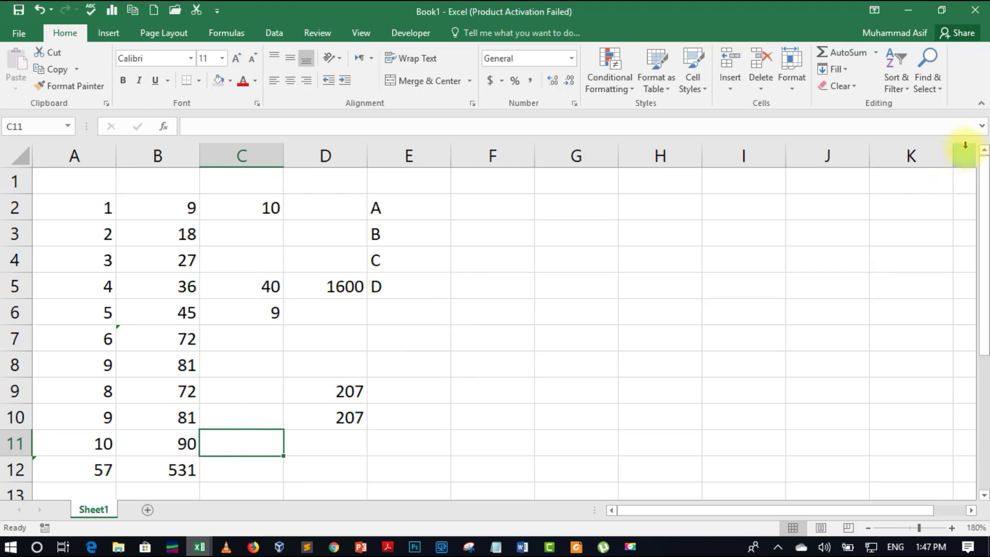
# Use Go To to select the previously visited range A1:B6
pyautogui.click(928, 86)
pyautogui.click(917, 139)
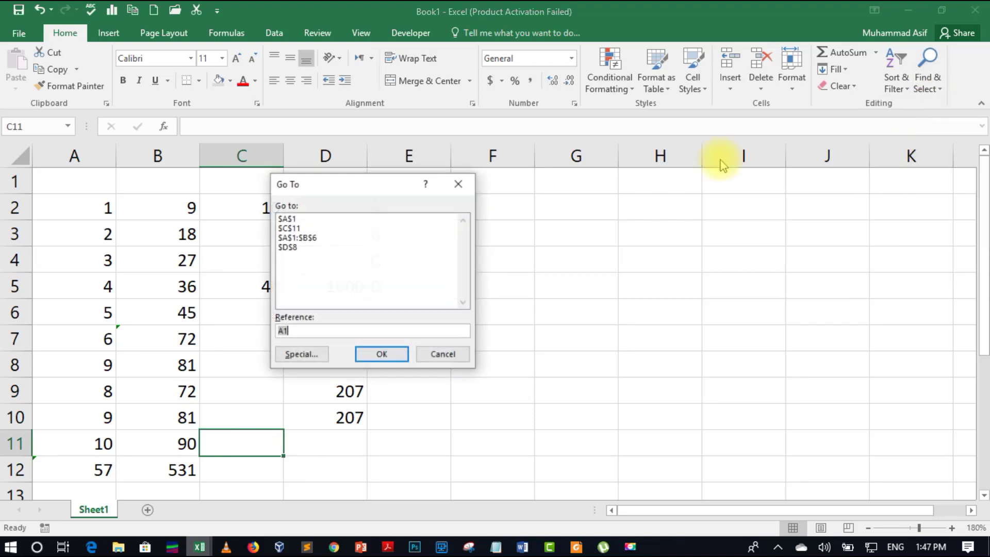
pyautogui.click(289, 237)
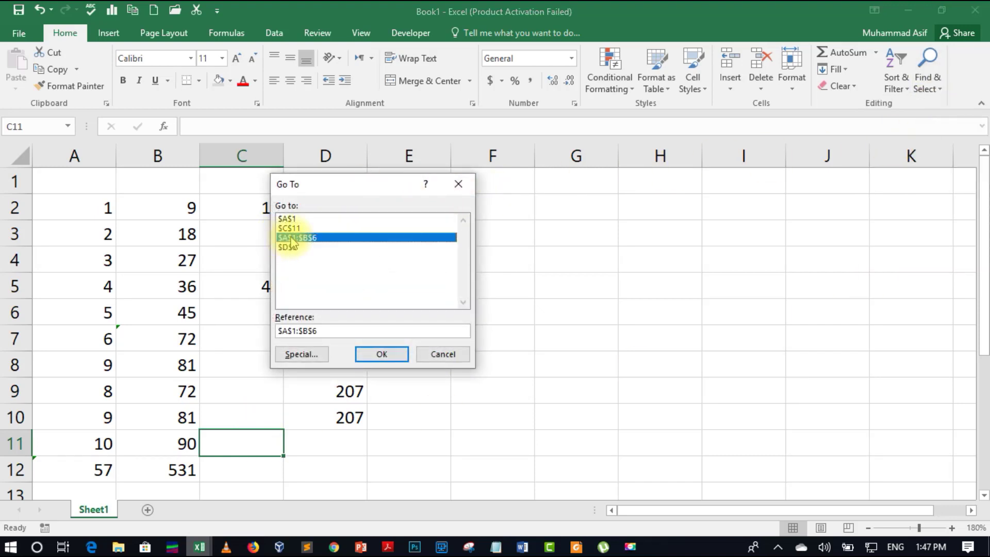
pyautogui.click(379, 357)
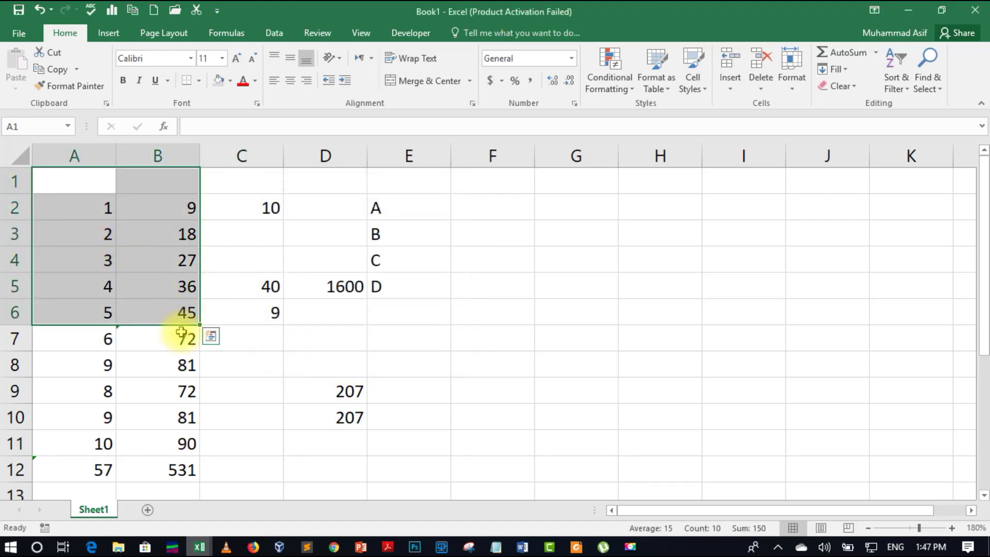
# Use Go To to select the range A1:B10, then clear the selection by moving to cell F11
pyautogui.click(927, 70)
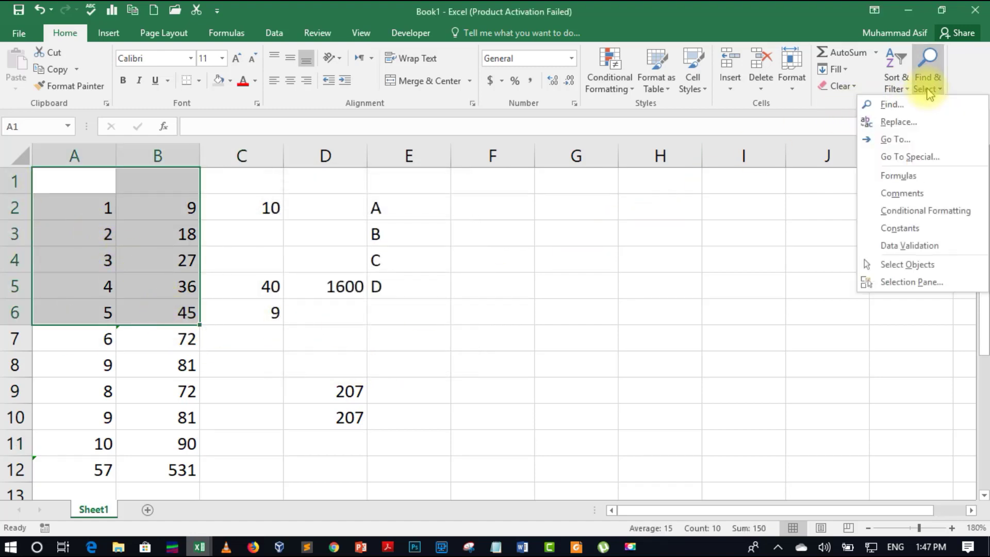
pyautogui.click(895, 139)
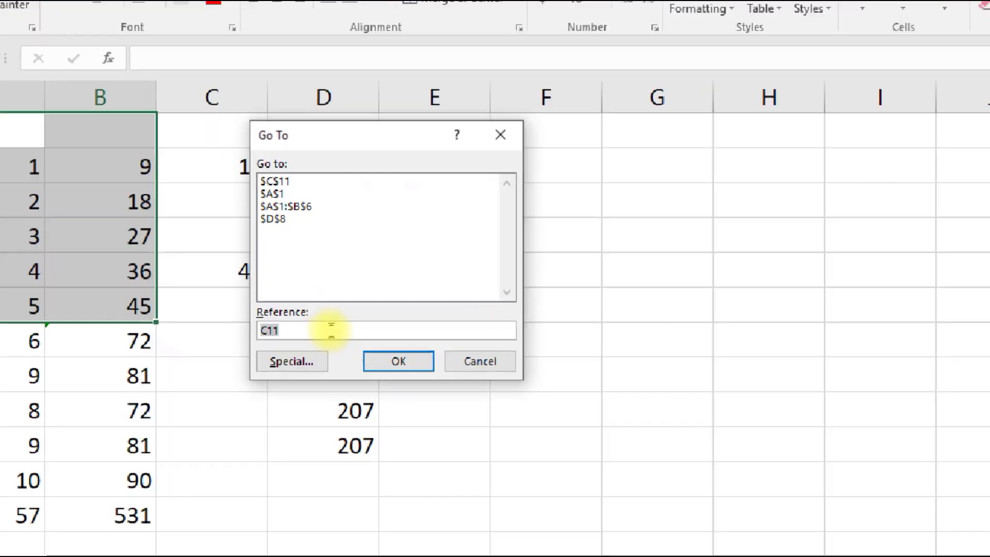
pyautogui.press('BackSpace')
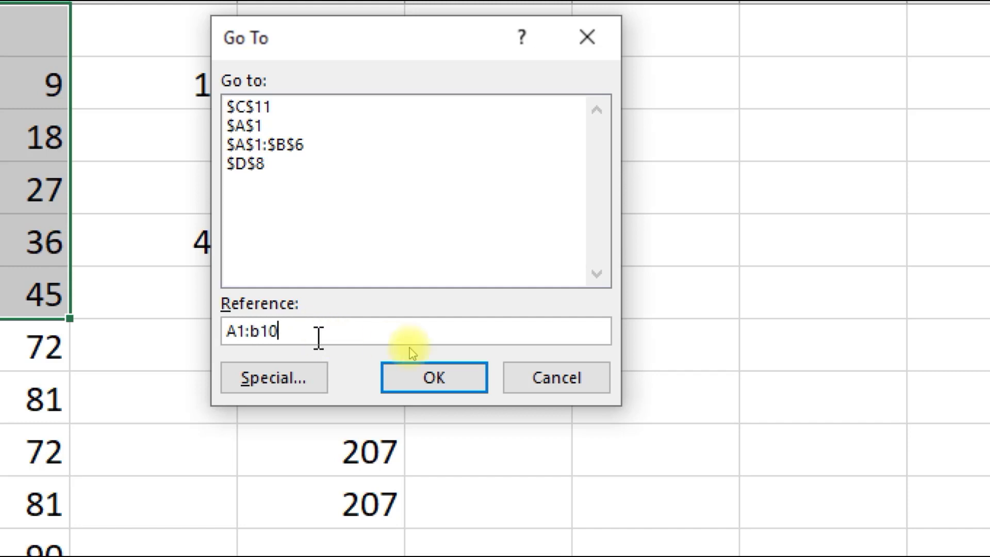
pyautogui.click(467, 379)
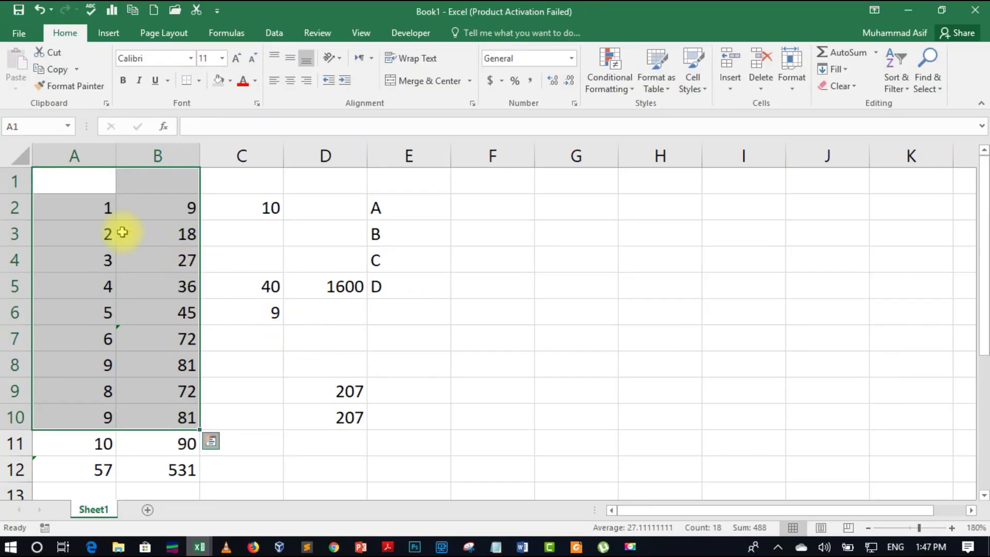
pyautogui.hotkey('ctrl', 'q')
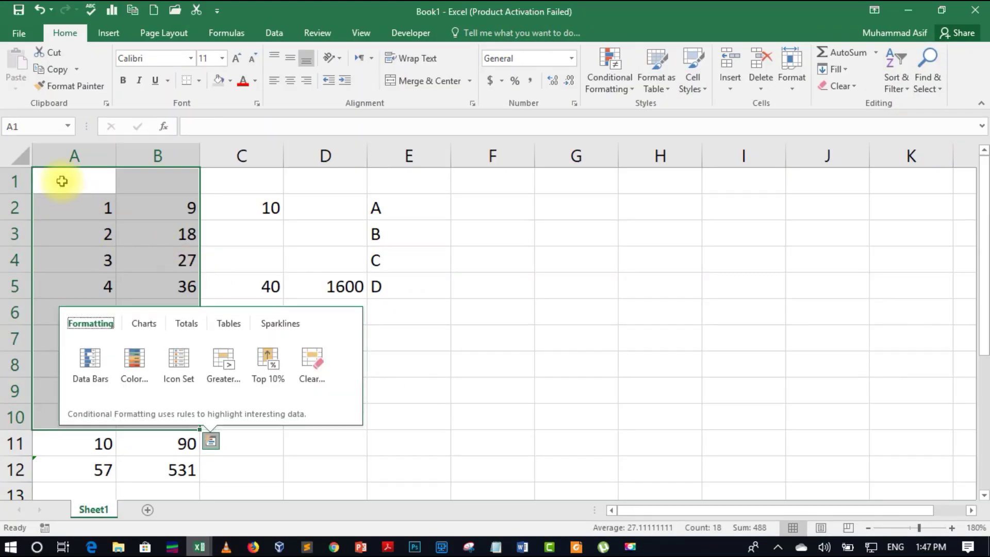
pyautogui.click(461, 441)
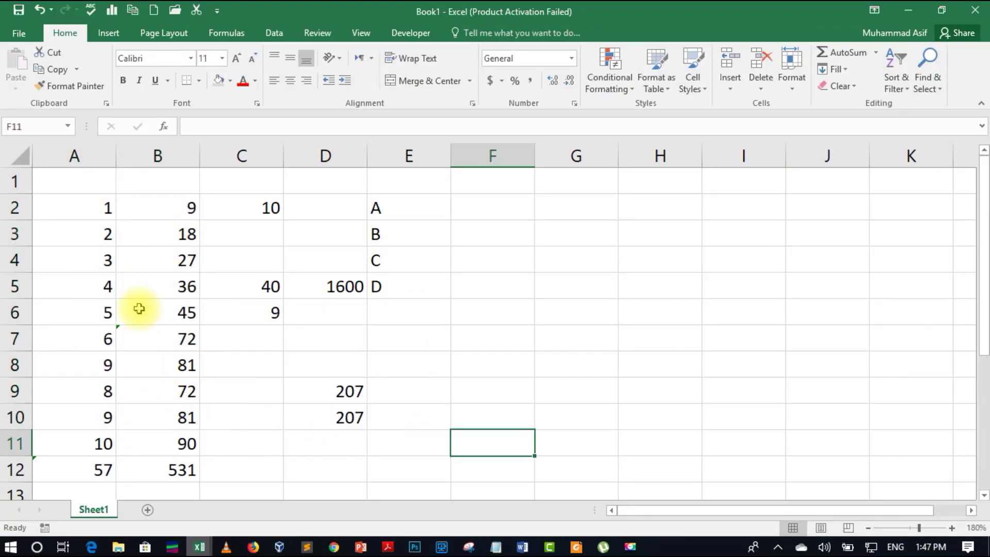
# Select the range A1:B10 and use Go To Special to narrow the selection to its constants
pyautogui.moveTo(70, 182); pyautogui.dragTo(188, 411)
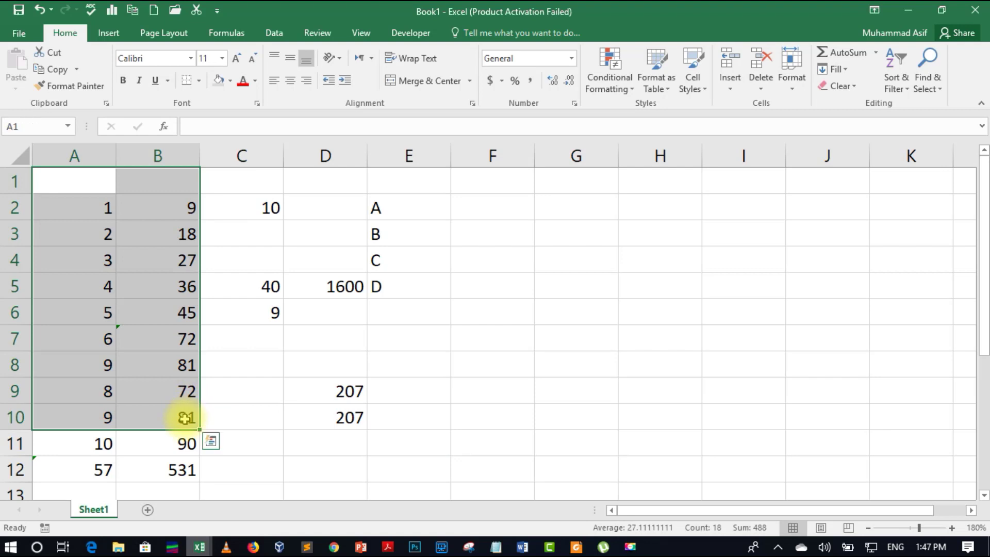
pyautogui.click(928, 85)
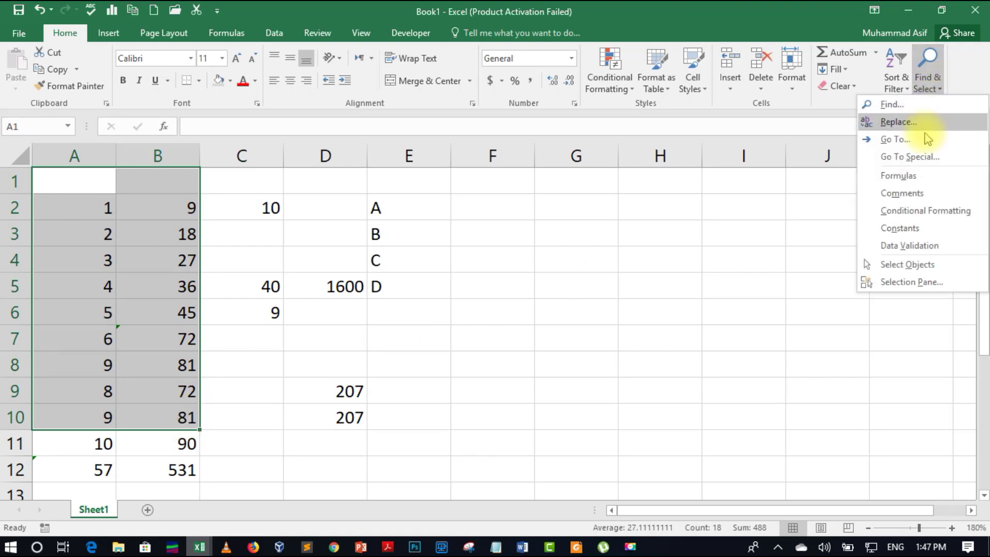
pyautogui.click(924, 156)
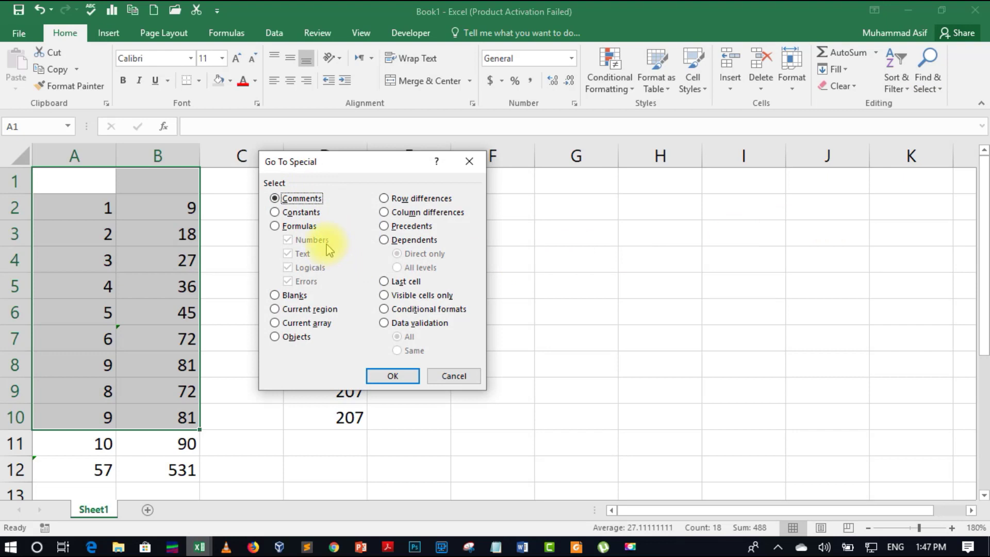
pyautogui.click(298, 213)
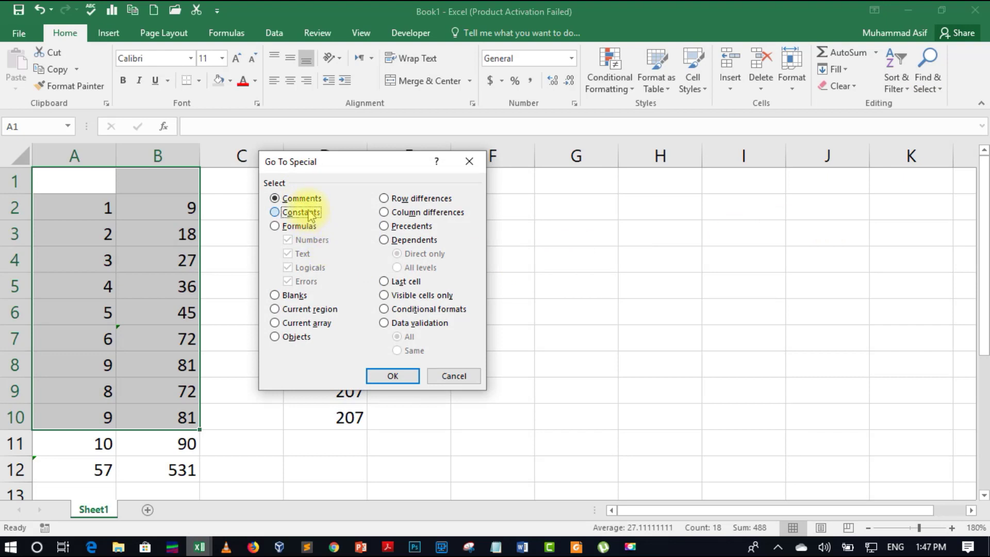
pyautogui.click(382, 371)
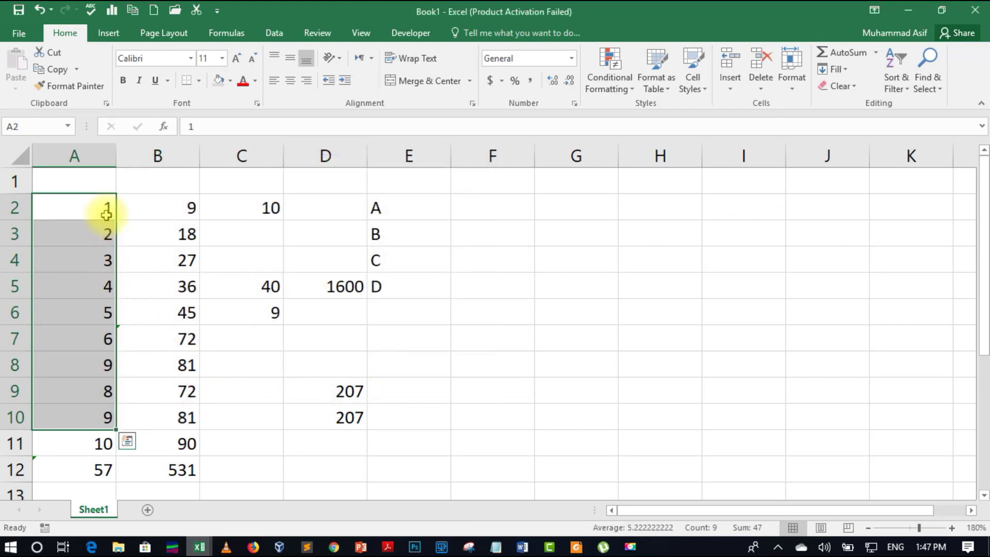
# Use Go To Special to move to the last cell of the sheet's used area
pyautogui.click(937, 95)
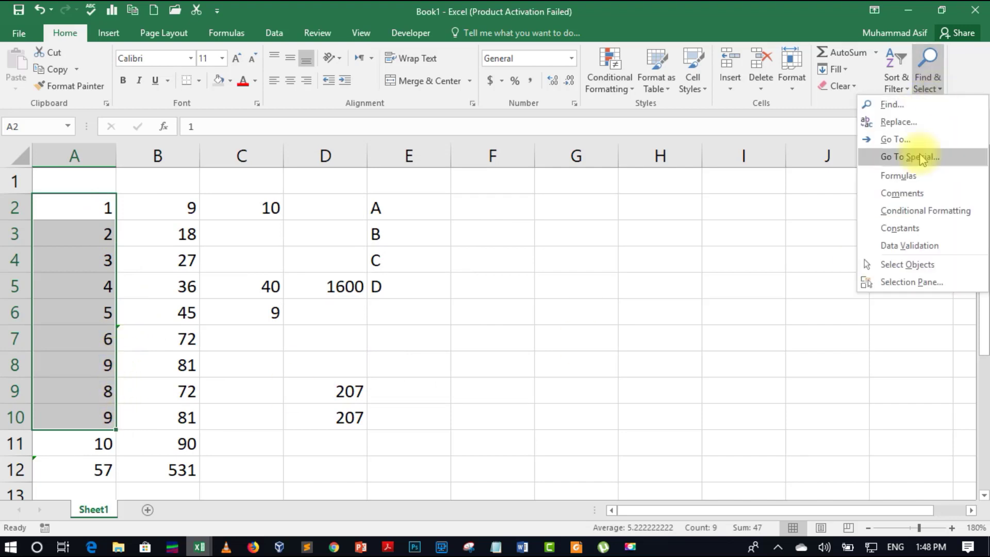
pyautogui.click(921, 157)
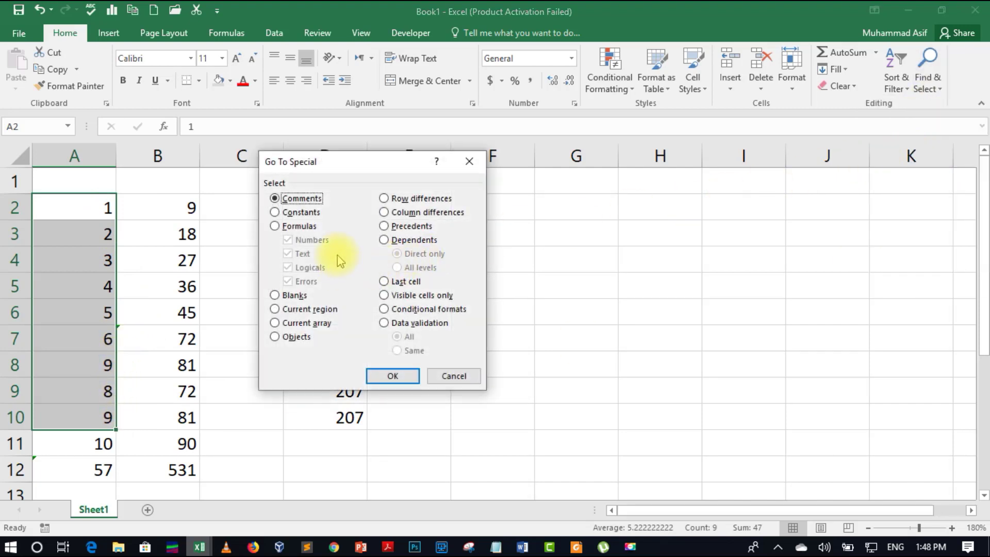
pyautogui.click(304, 299)
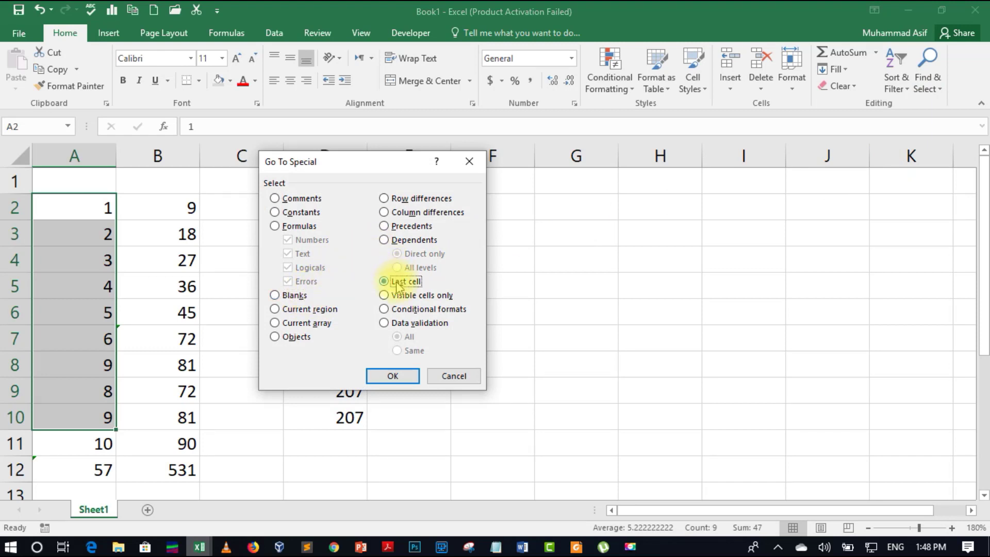
pyautogui.click(390, 375)
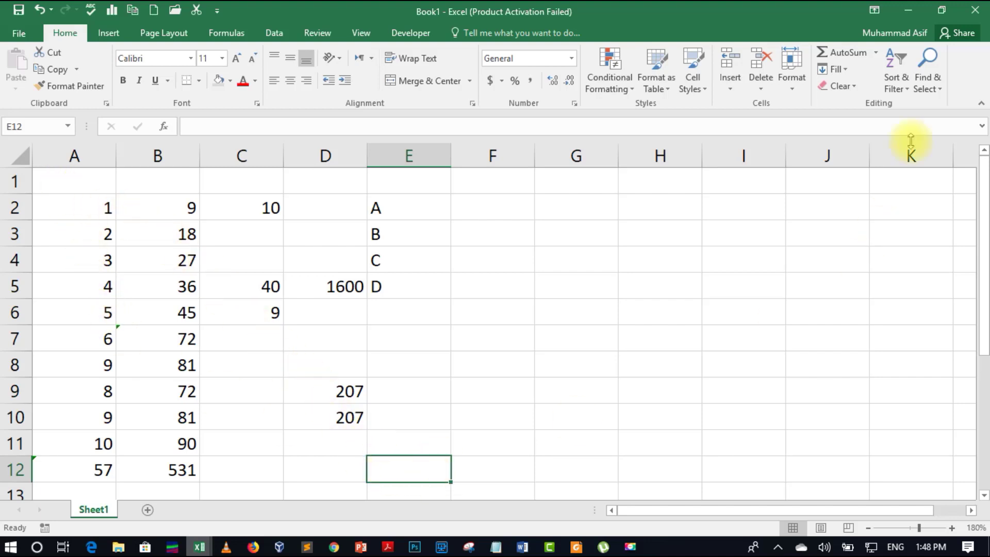
# Examine the selection options offered by Go To Special, and close it without choosing any
pyautogui.click(925, 82)
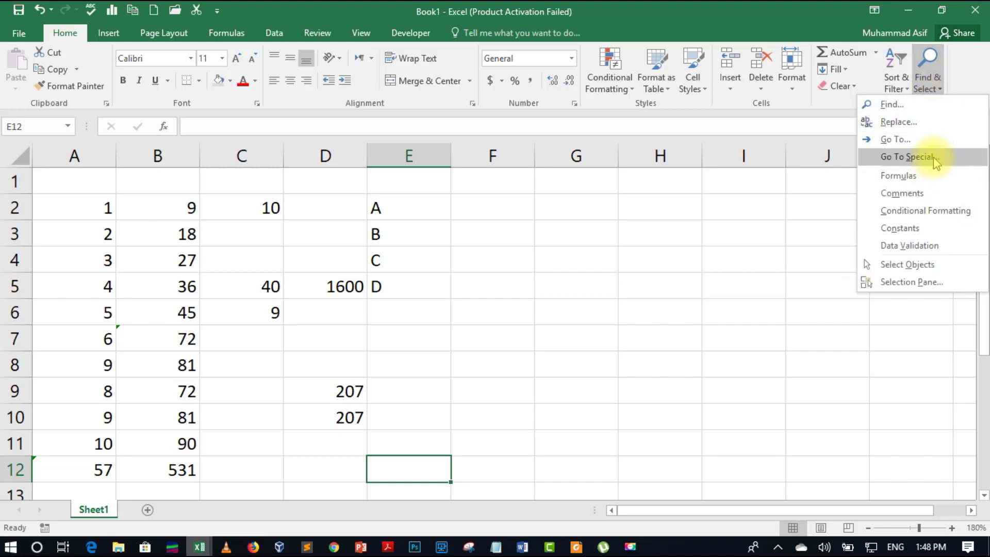
pyautogui.click(935, 163)
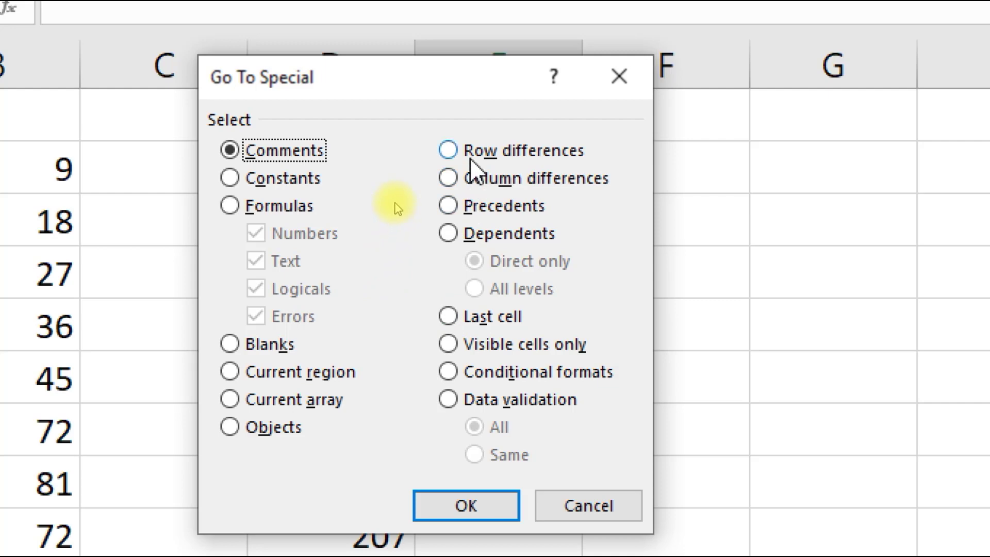
pyautogui.click(578, 499)
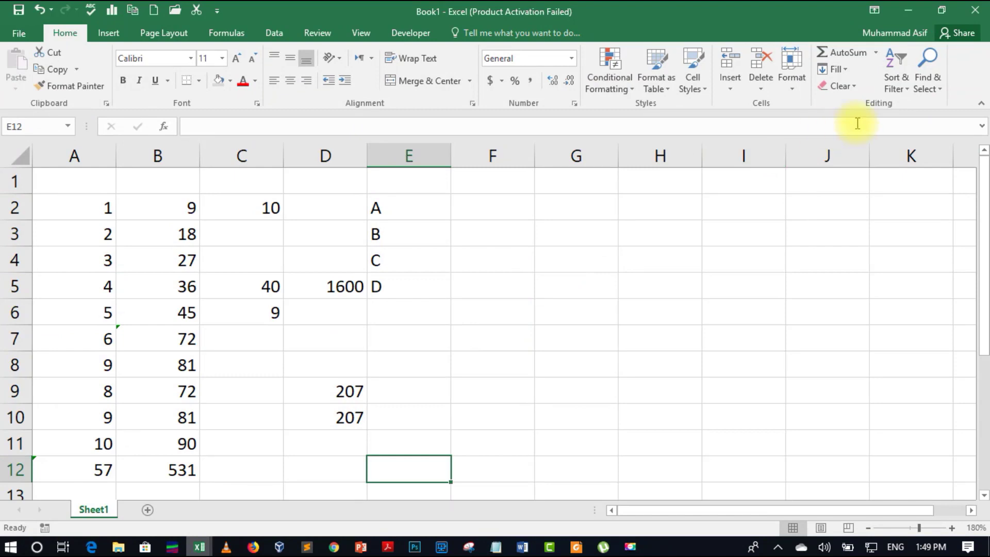
# Select all cells containing formulas in the sheet, and try to select the cells with comments
pyautogui.click(926, 82)
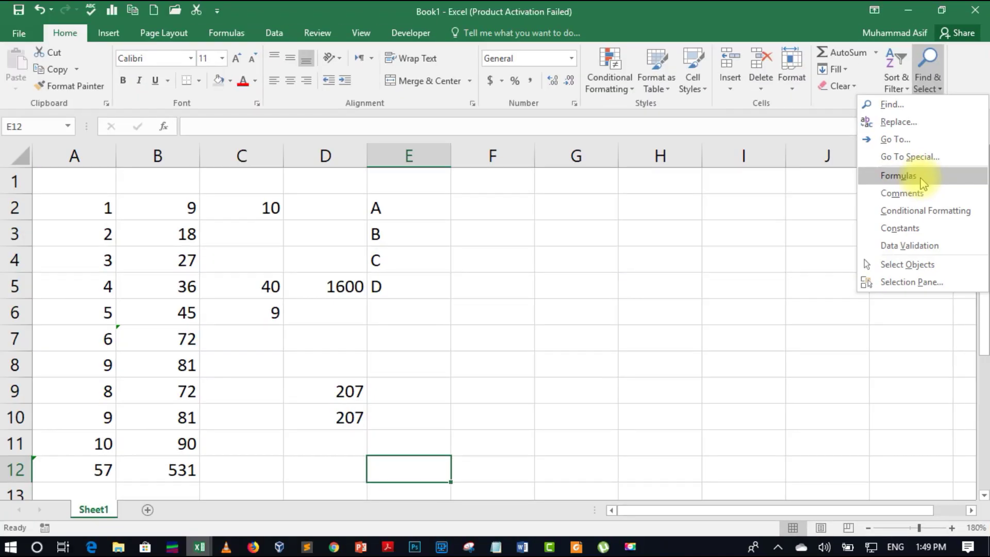
pyautogui.click(899, 176)
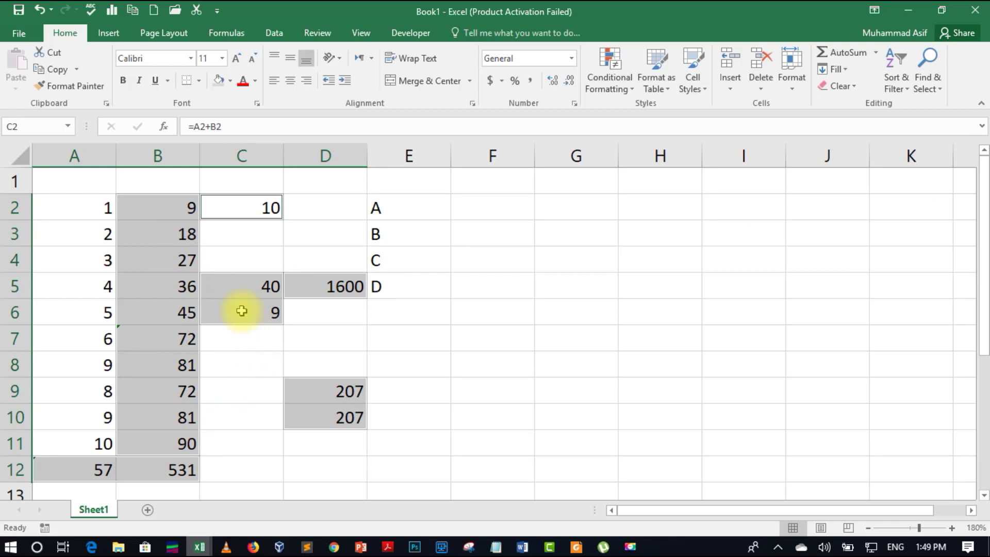
pyautogui.click(927, 77)
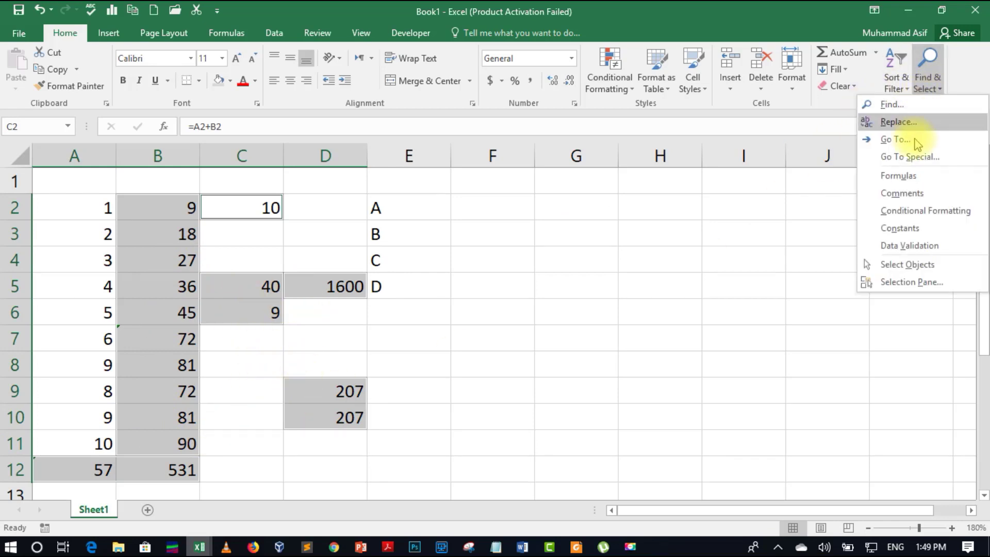
pyautogui.click(916, 194)
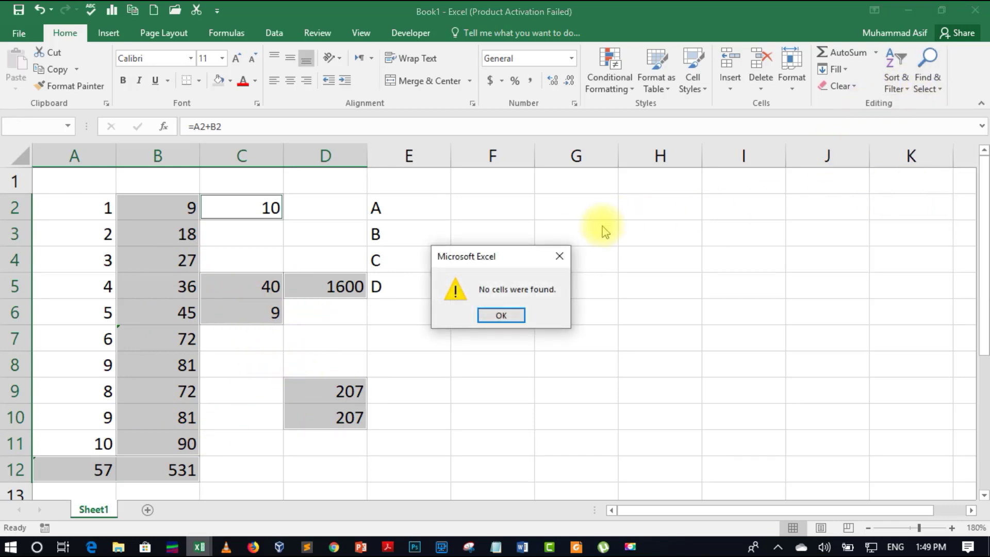
pyautogui.click(500, 317)
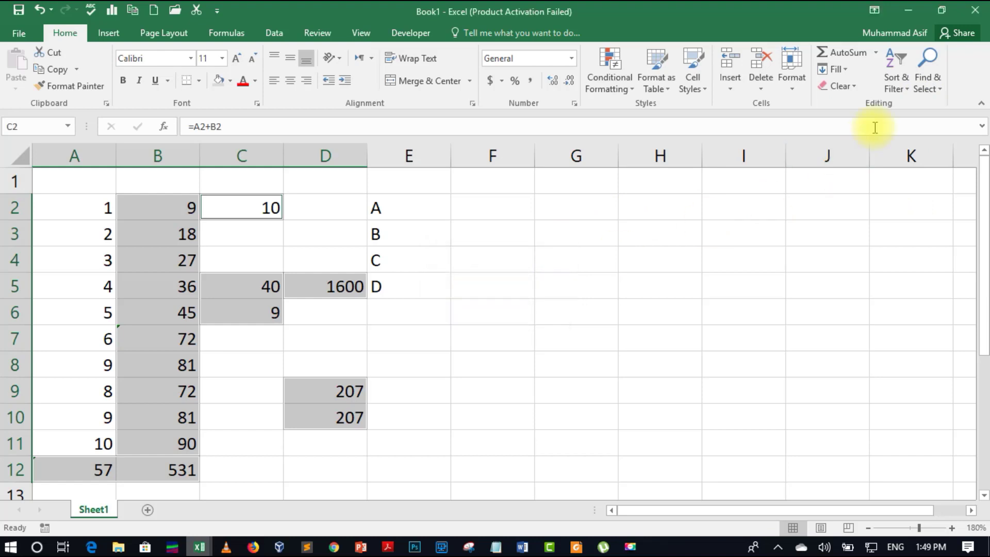
# Select all cells containing constants in the sheet, and turn on the Select Objects mode
pyautogui.click(922, 89)
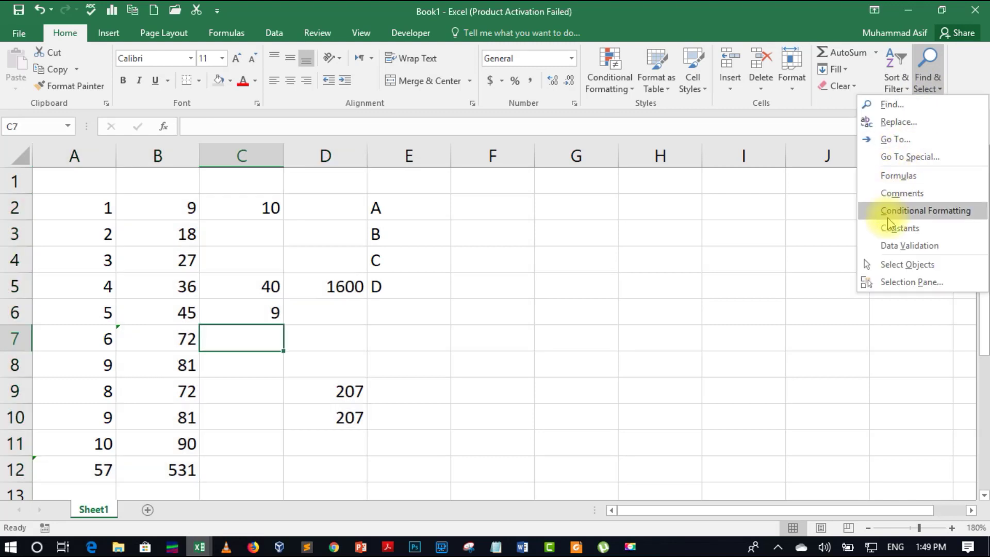
pyautogui.click(889, 229)
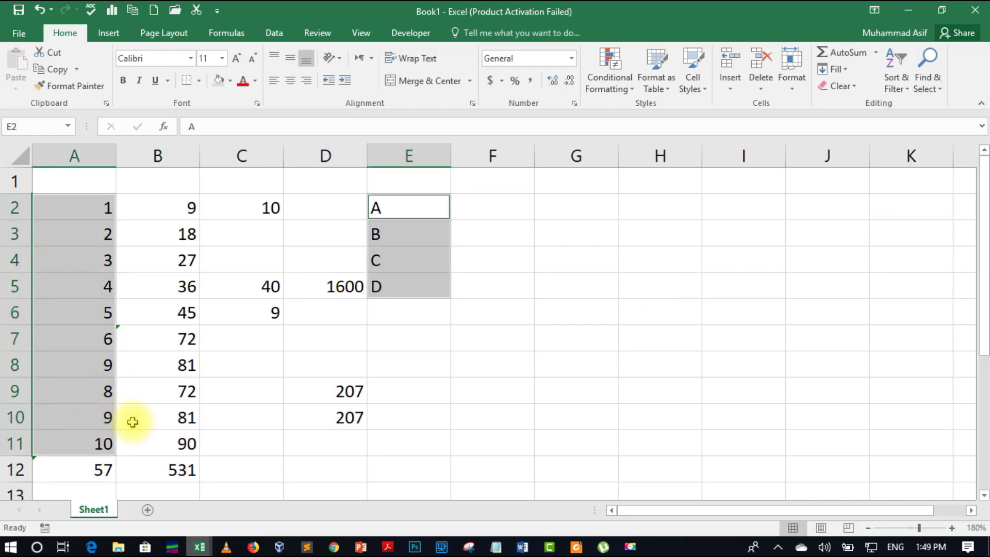
pyautogui.click(933, 89)
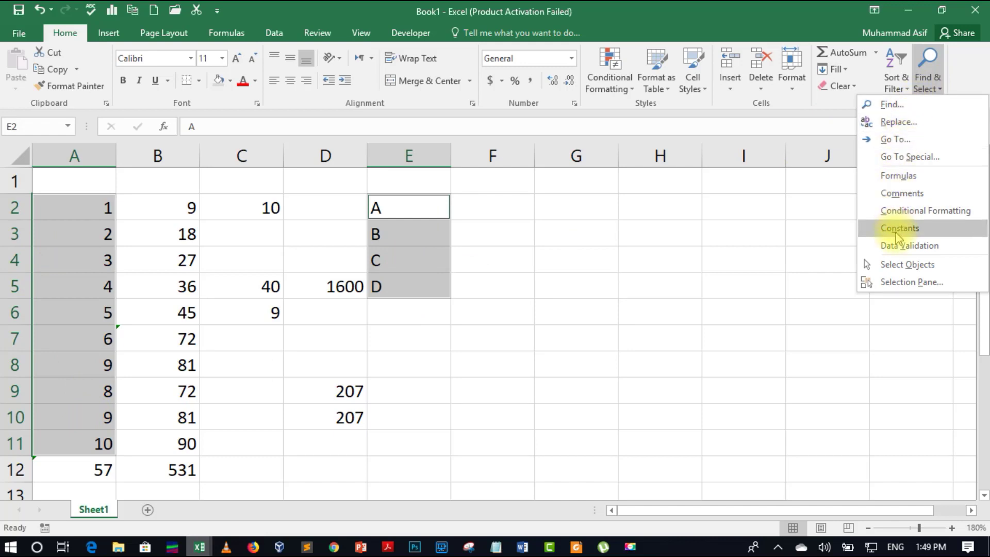
pyautogui.click(919, 264)
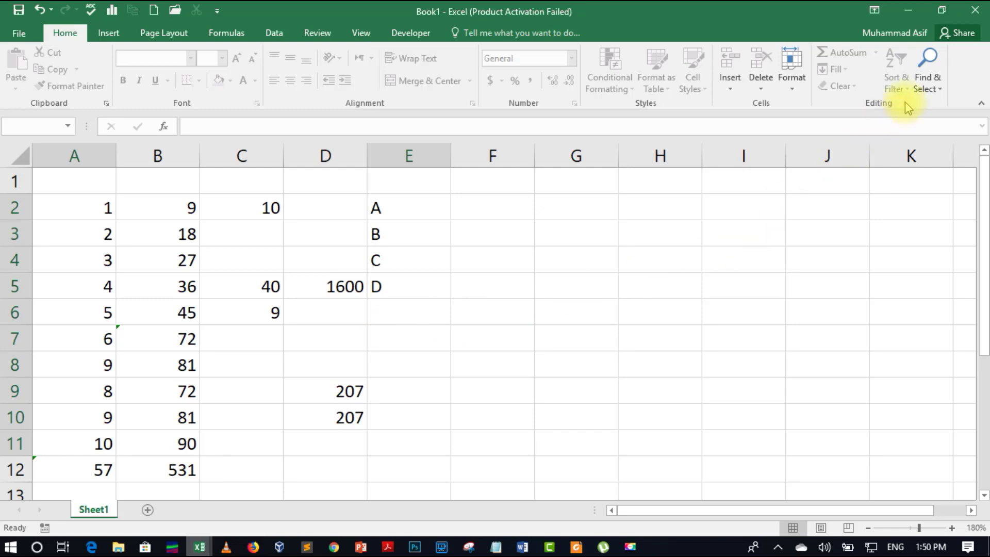
# Show the Selection pane for the objects on the sheet
pyautogui.click(923, 91)
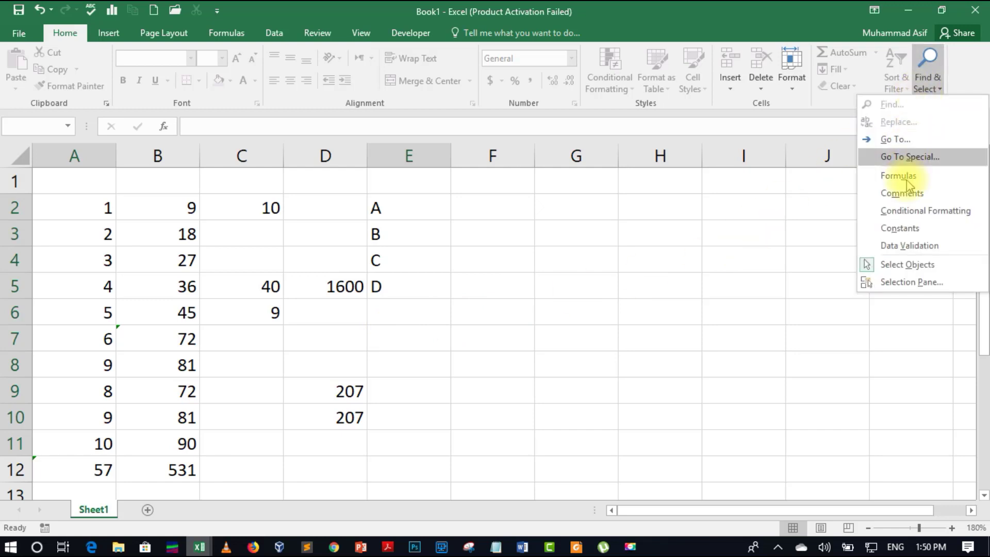
pyautogui.click(910, 283)
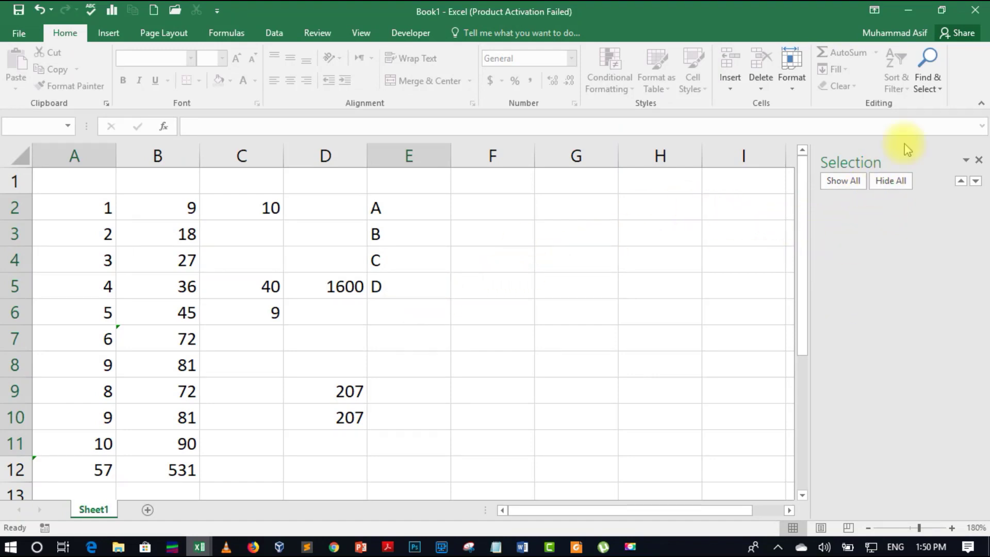
pyautogui.click(928, 88)
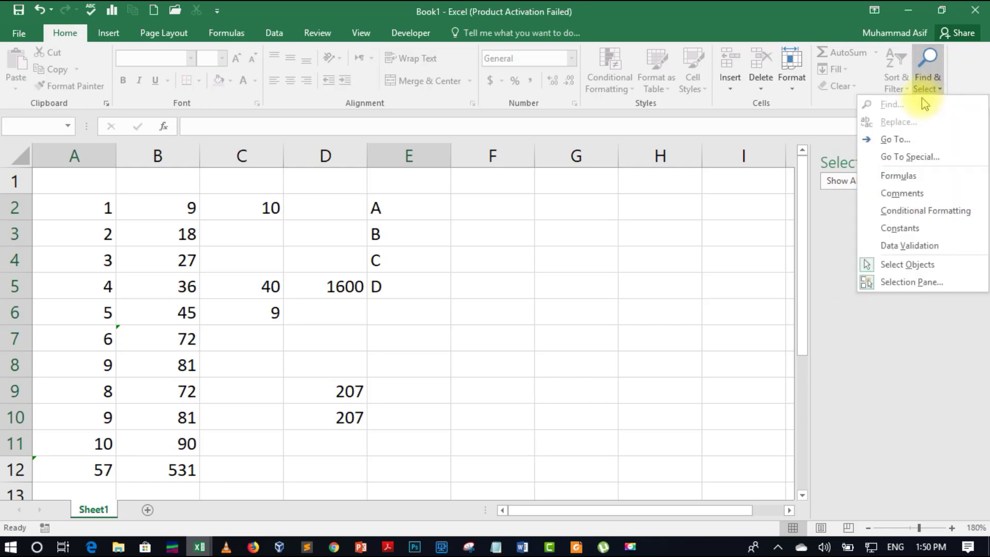